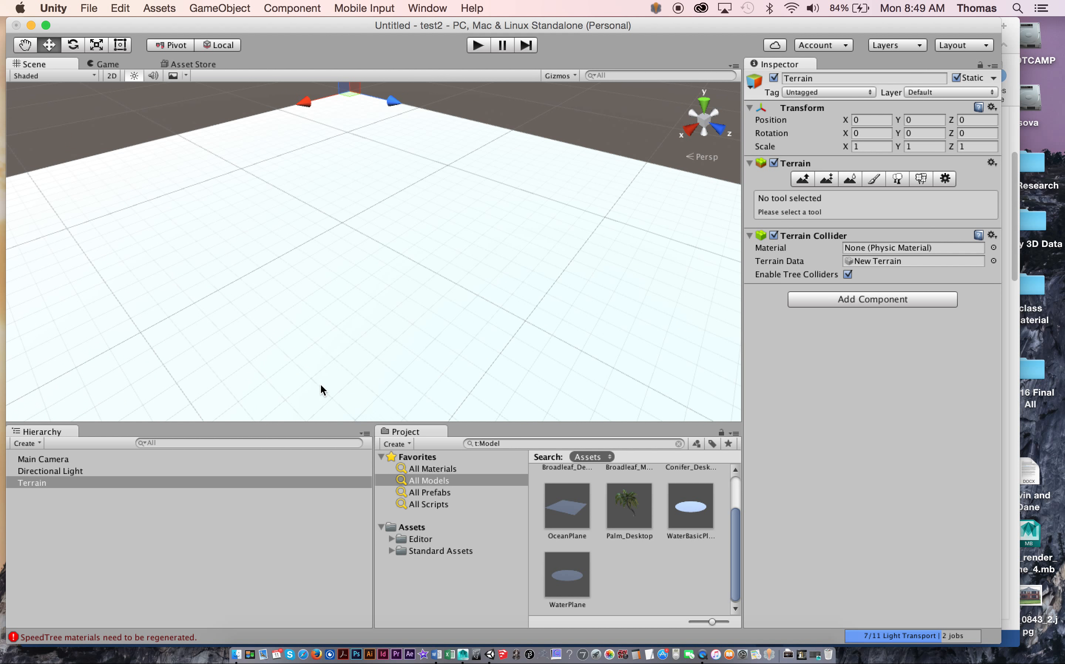
# - Raise mountain ridges along the terrain's back, left and right edges using the second soft round brush at size 97
pyautogui.keyDown('alt'); pyautogui.moveTo(518, 316); pyautogui.dragTo(367, 261, button='right'); pyautogui.keyUp('alt')
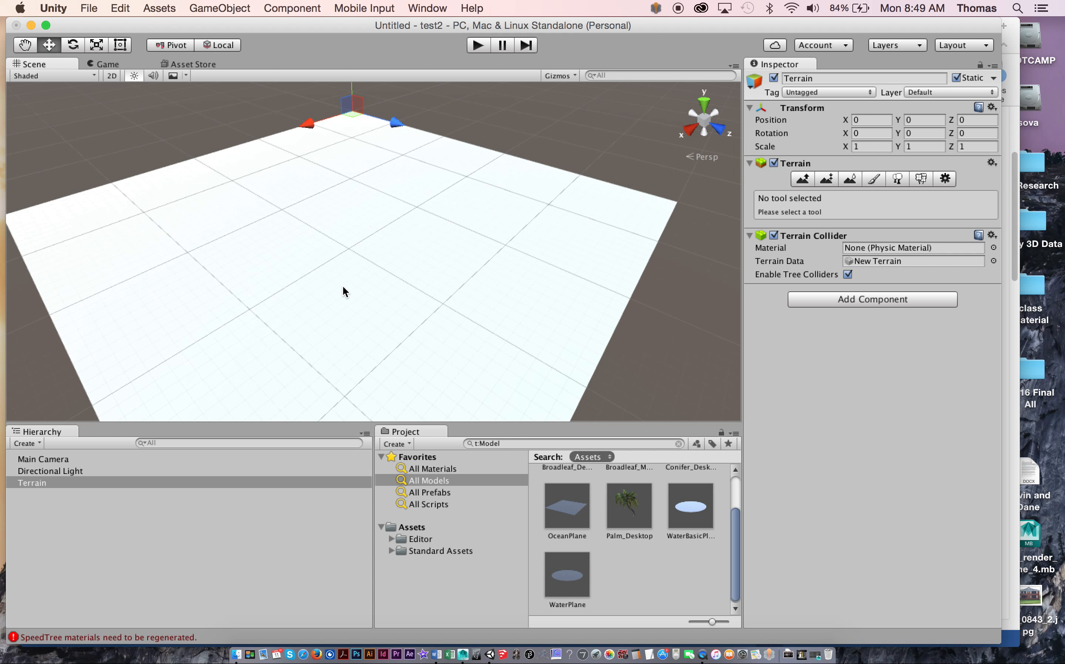
pyautogui.click(803, 180)
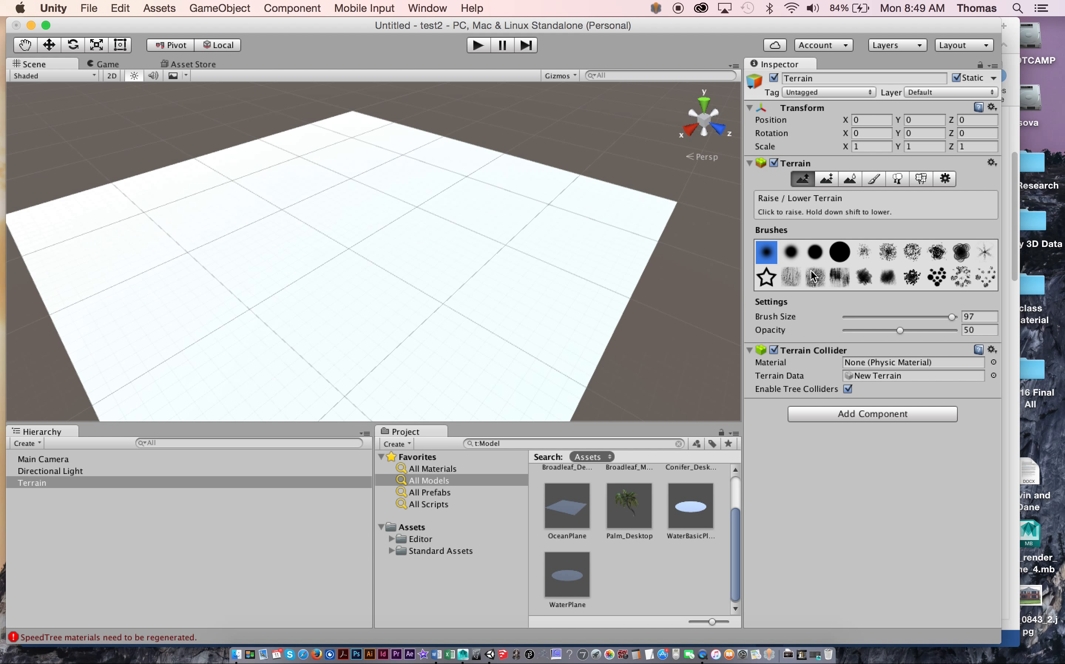
pyautogui.click(797, 255)
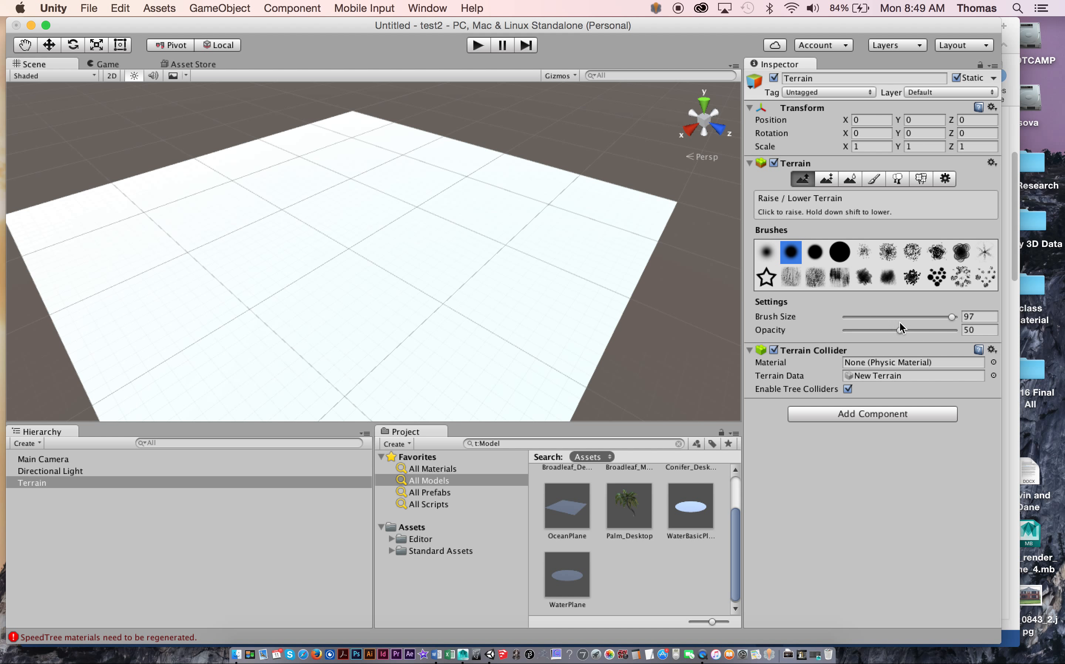
pyautogui.scroll(-3, 527, 296)
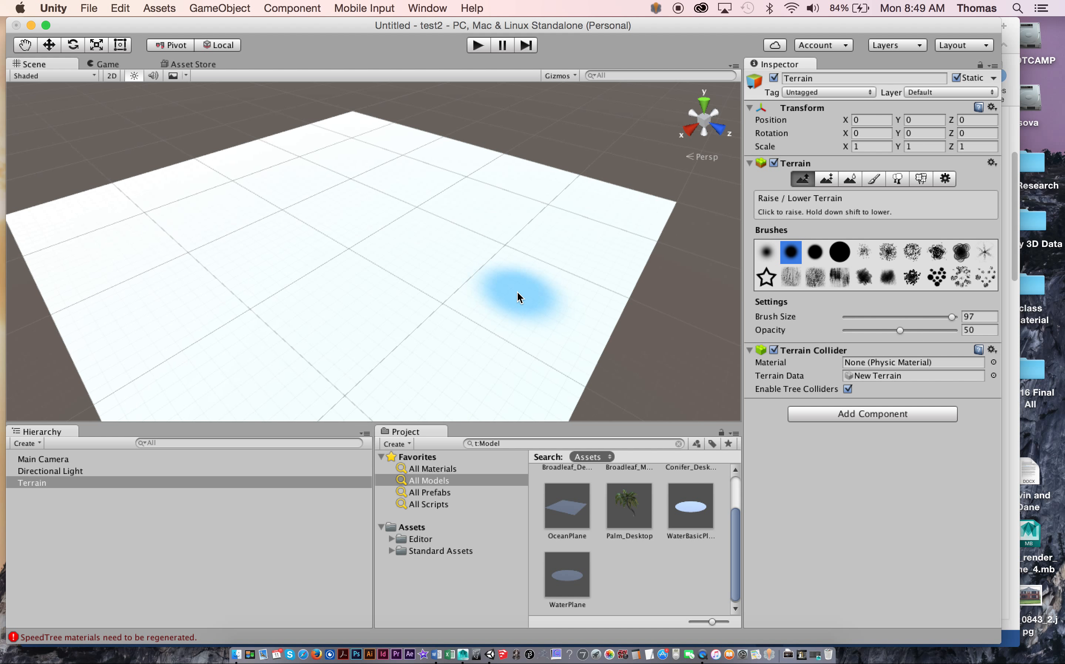
pyautogui.click(169, 216)
pyautogui.moveTo(169, 215)
pyautogui.mouseDown()
pyautogui.moveTo(230, 183)
pyautogui.moveTo(382, 157)
pyautogui.moveTo(346, 157)
pyautogui.moveTo(453, 154)
pyautogui.mouseUp()
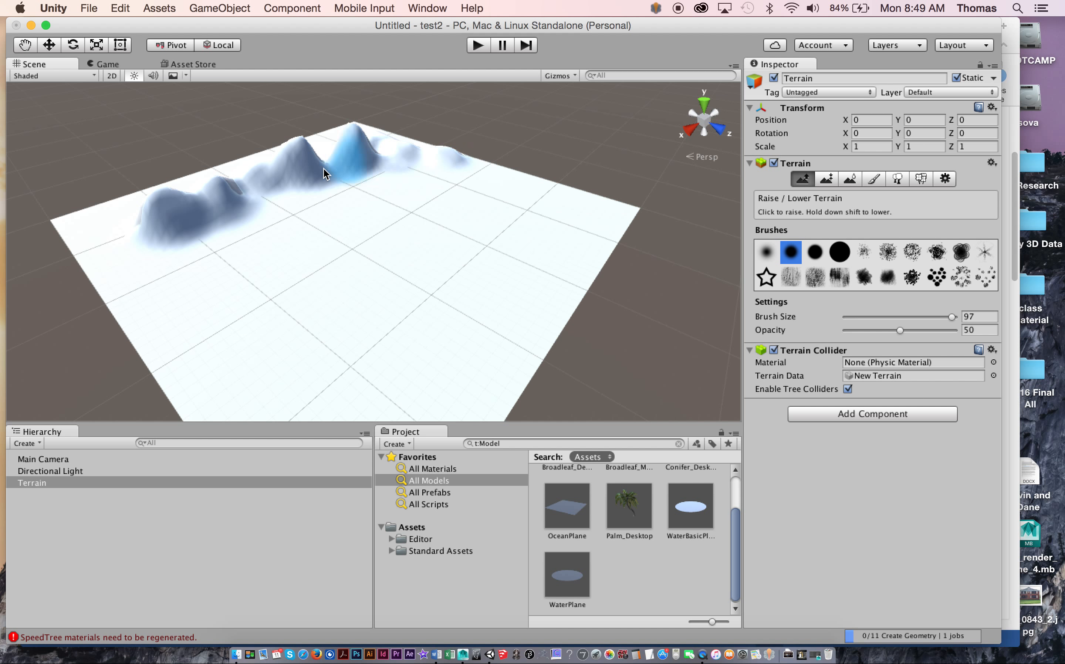
pyautogui.moveTo(164, 241)
pyautogui.mouseDown()
pyautogui.moveTo(151, 322)
pyautogui.moveTo(120, 241)
pyautogui.moveTo(262, 217)
pyautogui.mouseUp()
pyautogui.moveTo(477, 194)
pyautogui.mouseDown()
pyautogui.moveTo(571, 198)
pyautogui.moveTo(594, 226)
pyautogui.moveTo(577, 276)
pyautogui.mouseUp()
pyautogui.moveTo(536, 324)
pyautogui.mouseDown()
pyautogui.moveTo(541, 336)
pyautogui.moveTo(507, 210)
pyautogui.moveTo(443, 174)
pyautogui.moveTo(388, 166)
pyautogui.moveTo(517, 203)
pyautogui.mouseUp()
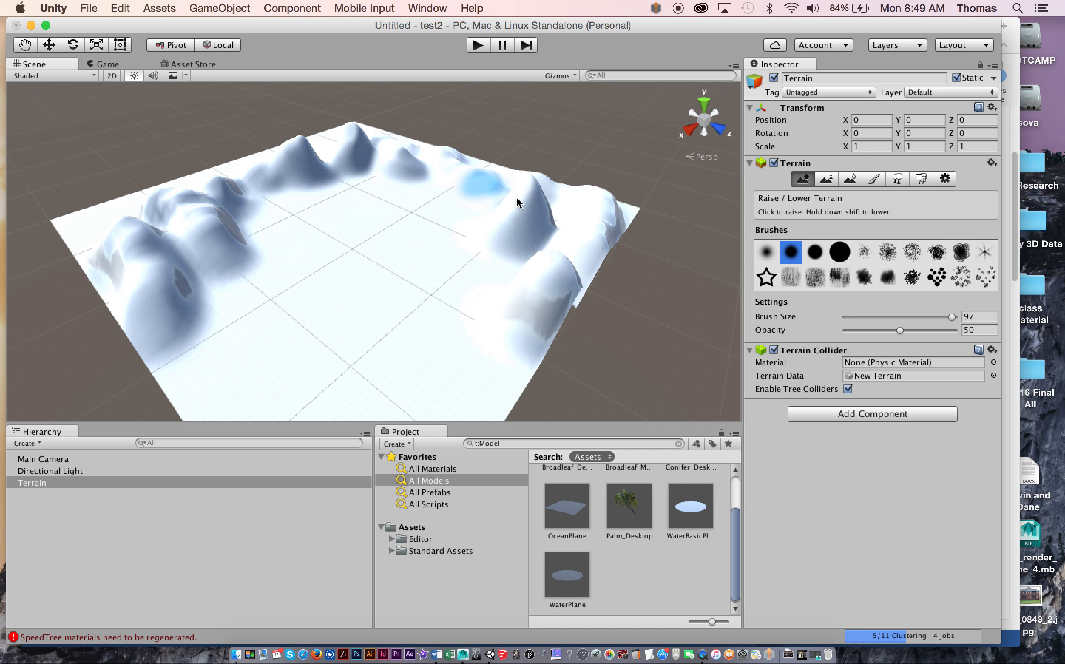
# - Set the terrain brush size to 100 and raise more peaks along the terrain's back edge
pyautogui.click(981, 317)
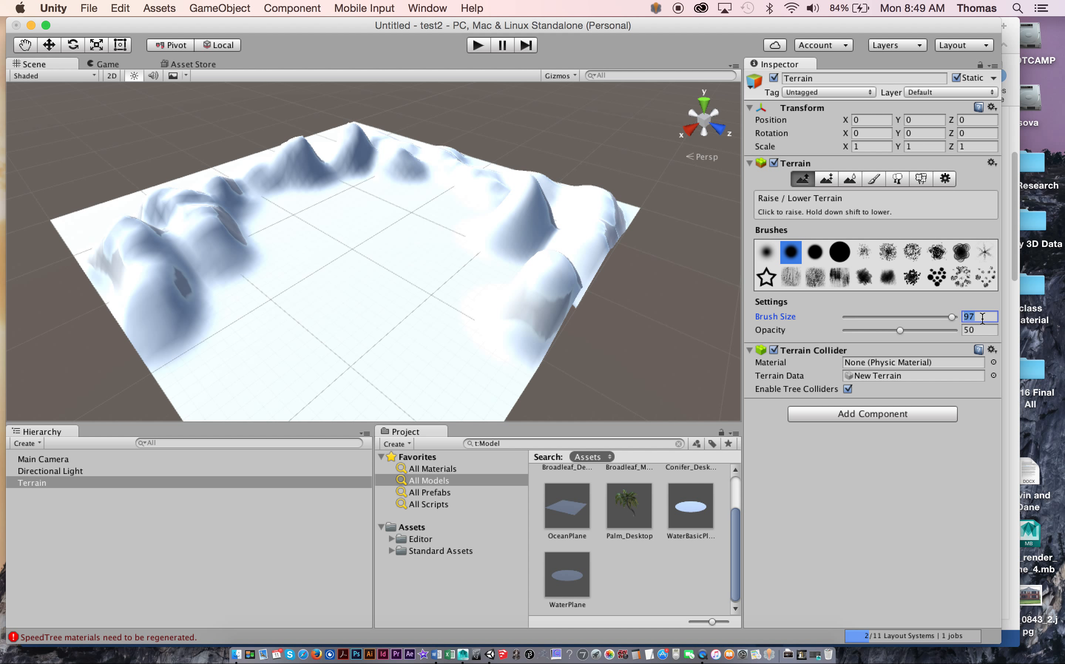
pyautogui.press('Return')
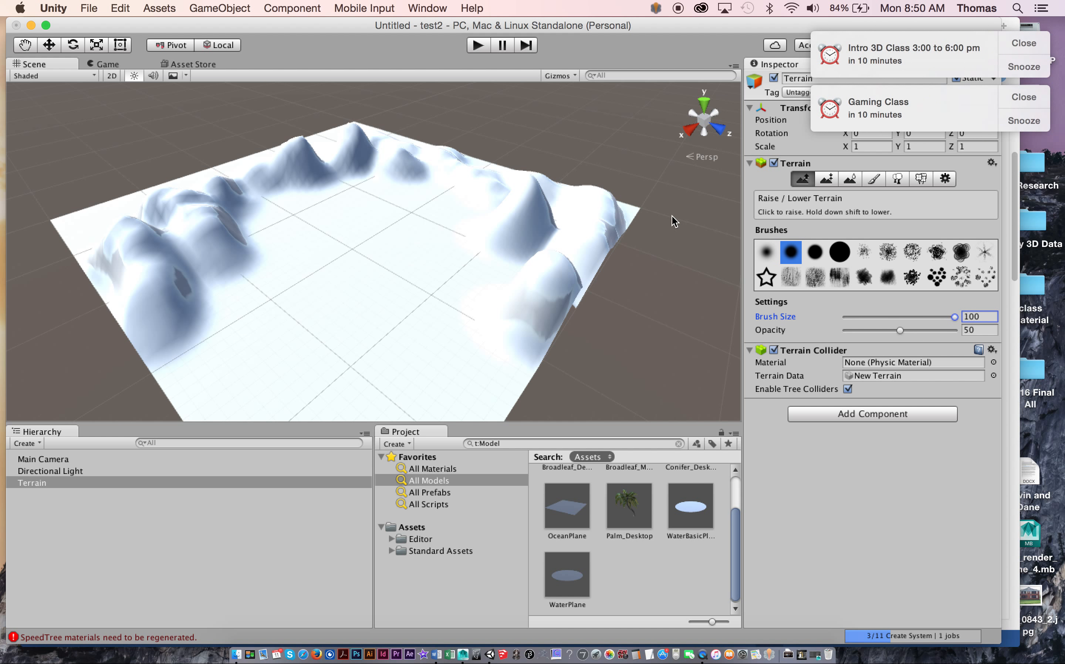
pyautogui.click(1024, 71)
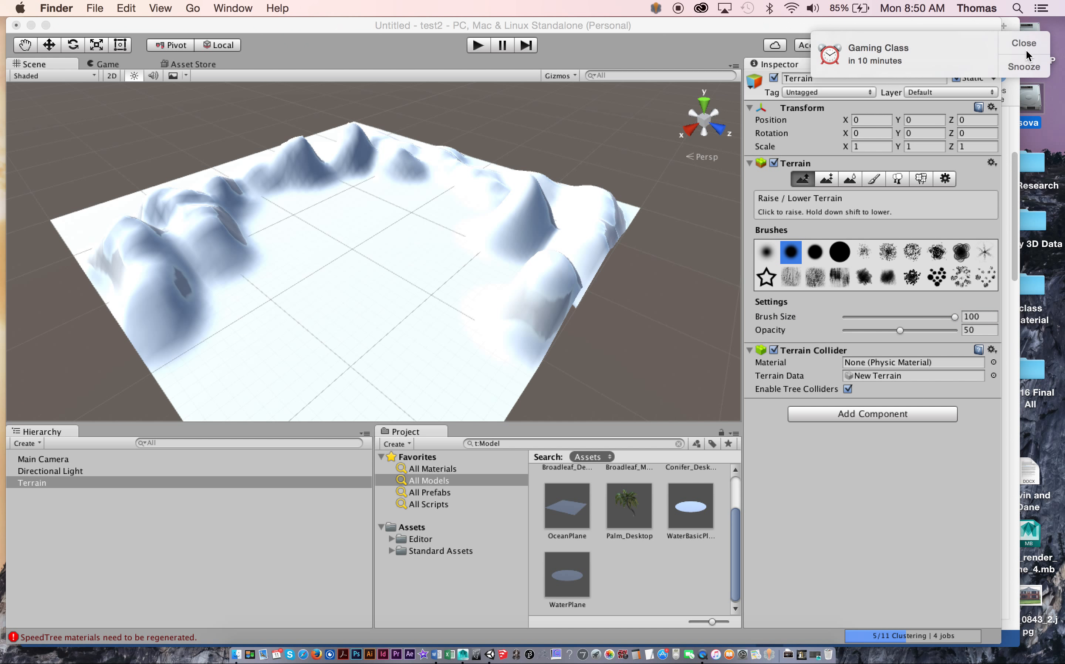
pyautogui.click(448, 222)
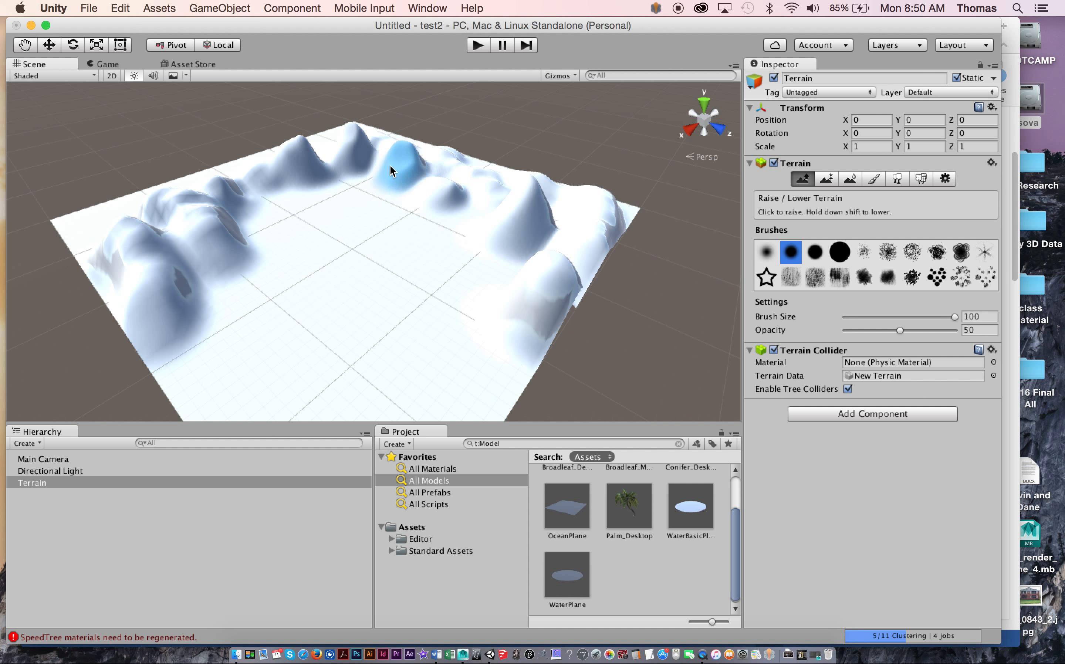
pyautogui.moveTo(279, 164); pyautogui.dragTo(324, 145)
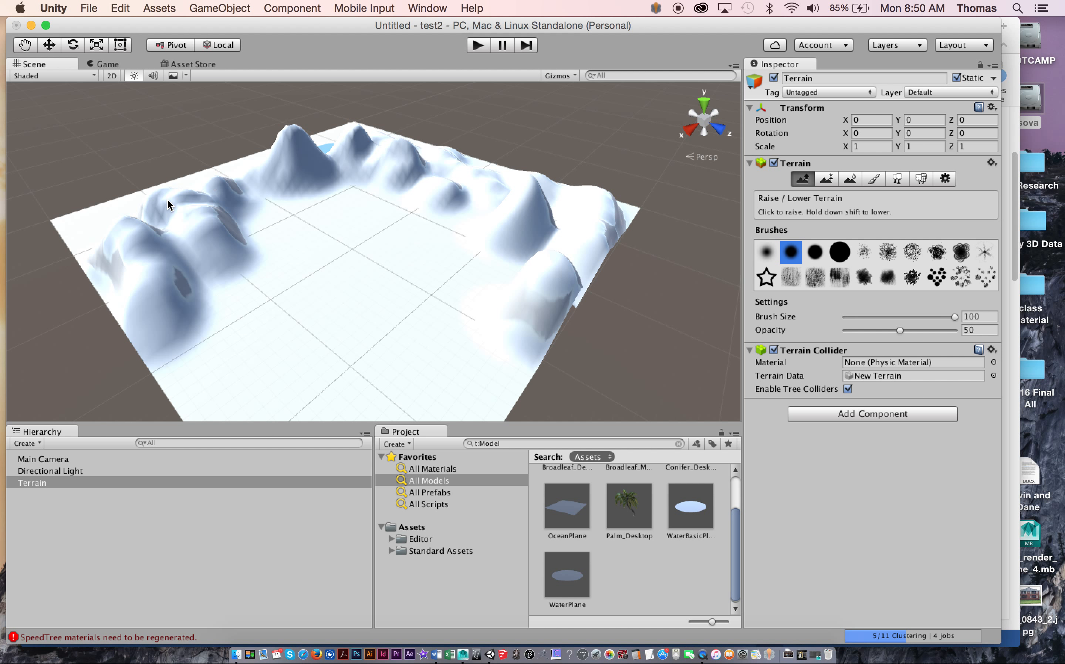
# - Try raising the hills on the terrain's left side with a scattered speckle brush, and undo the stroke
pyautogui.click(912, 252)
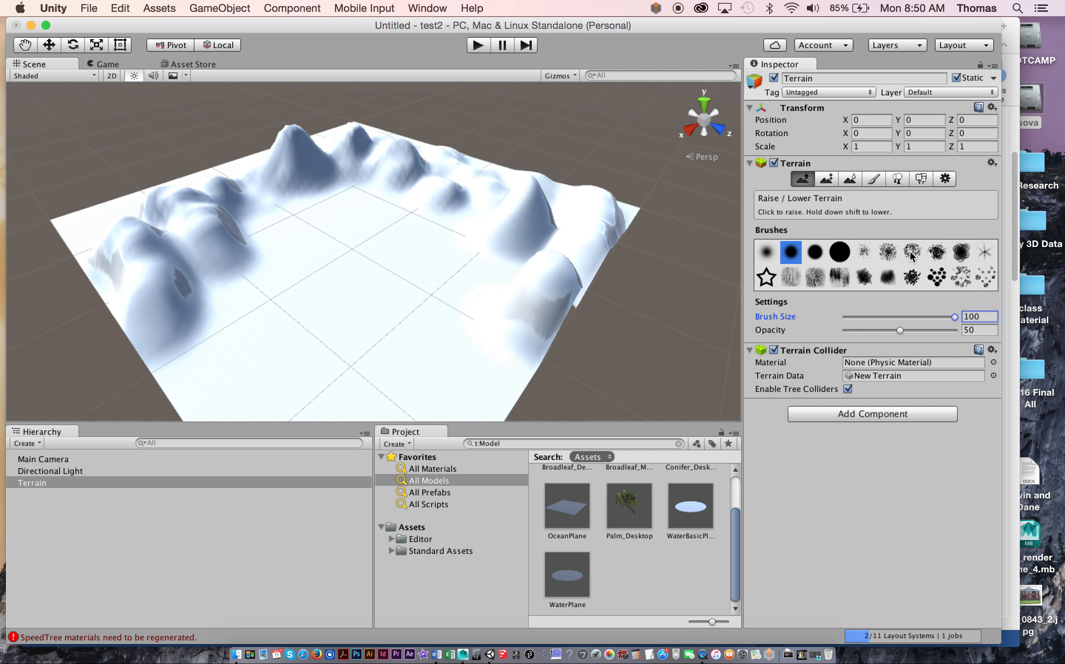
pyautogui.moveTo(167, 205)
pyautogui.mouseDown()
pyautogui.moveTo(183, 228)
pyautogui.moveTo(209, 234)
pyautogui.mouseUp()
pyautogui.press('super+z')
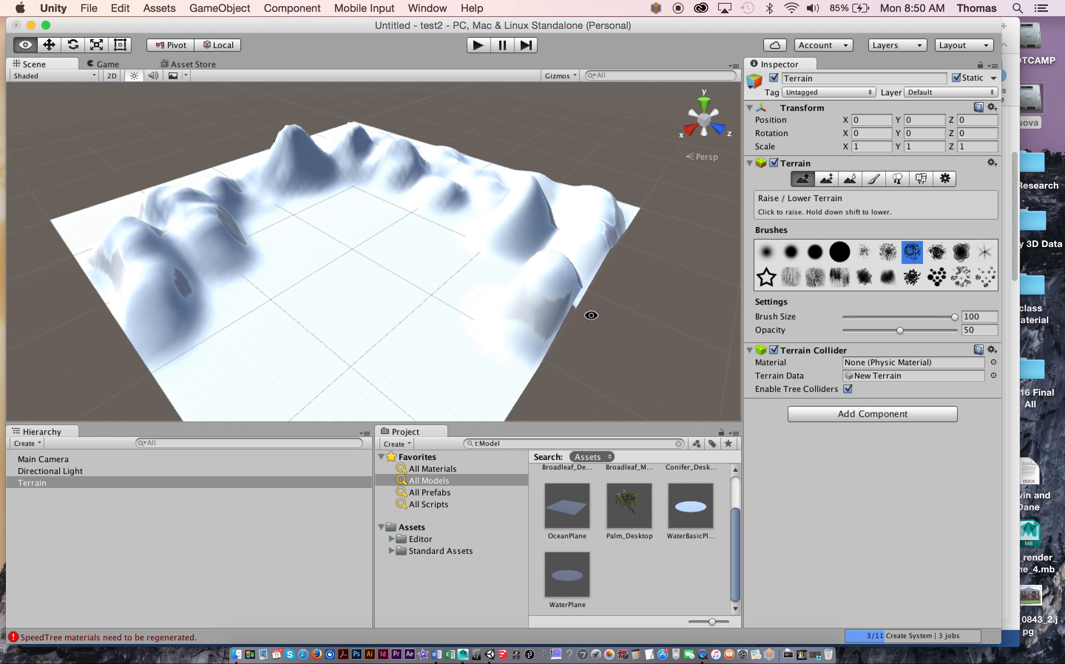
# - Switch back to the second soft round brush and raise more mountains on the terrain's left and right sides
pyautogui.moveTo(590, 312)
pyautogui.keyDown('alt'); pyautogui.mouseDown()
pyautogui.moveTo(617, 346)
pyautogui.moveTo(575, 341)
pyautogui.mouseUp(); pyautogui.keyUp('alt')
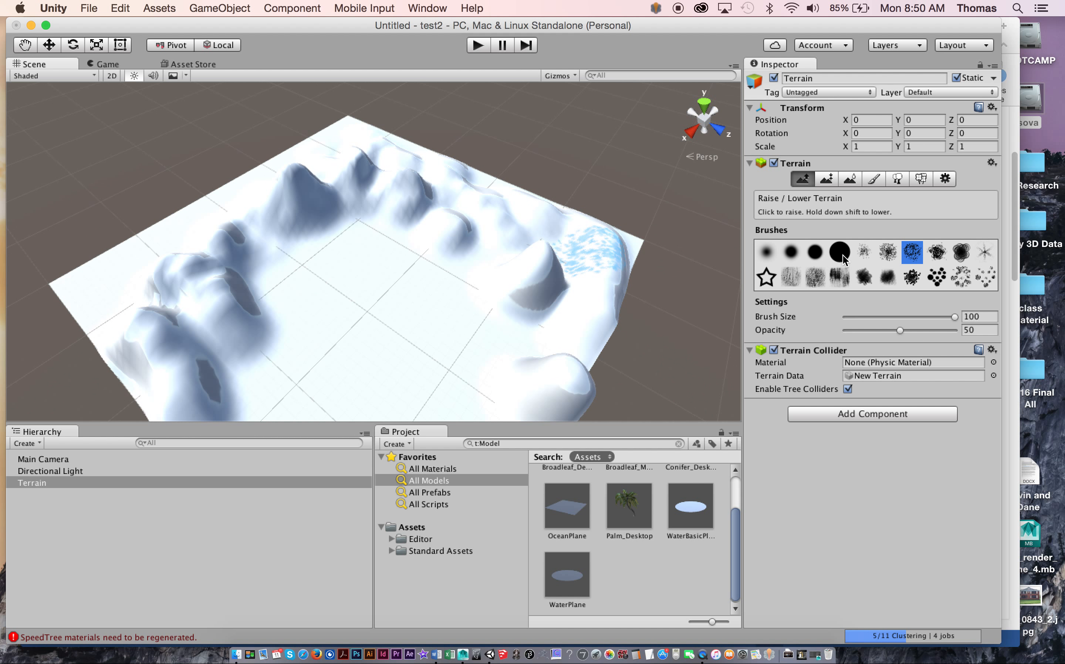
pyautogui.click(796, 253)
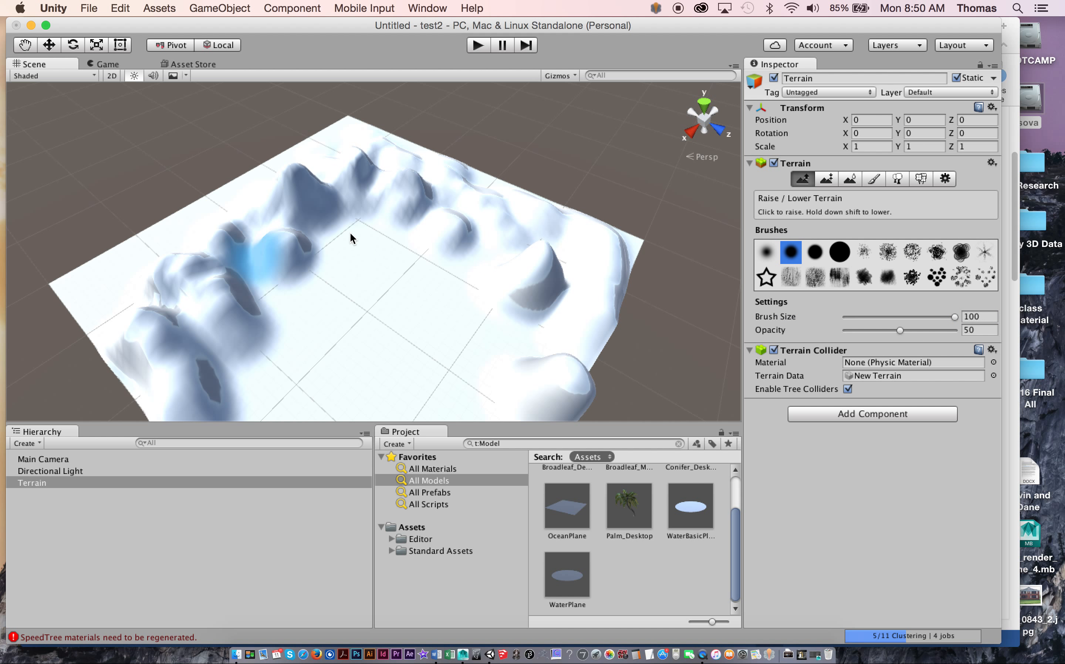
pyautogui.moveTo(606, 287)
pyautogui.mouseDown()
pyautogui.moveTo(561, 324)
pyautogui.moveTo(528, 298)
pyautogui.mouseUp()
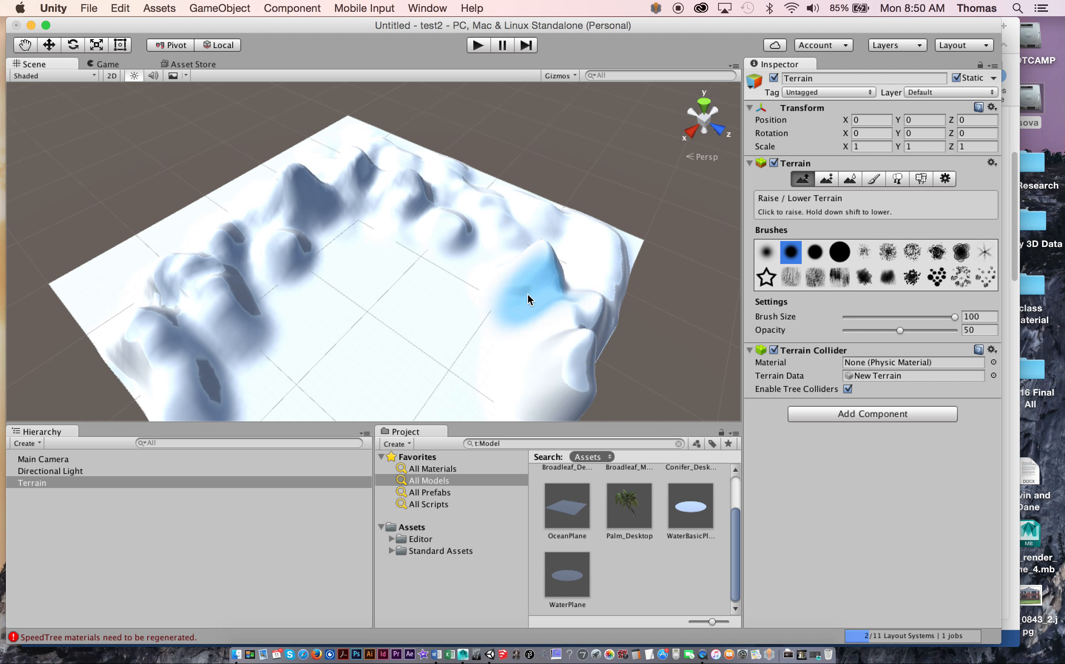
# - Examine the sculpted mountains and the flat central area from different angles and distances
pyautogui.keyDown('alt'); pyautogui.moveTo(637, 283); pyautogui.dragTo(310, 226); pyautogui.keyUp('alt')
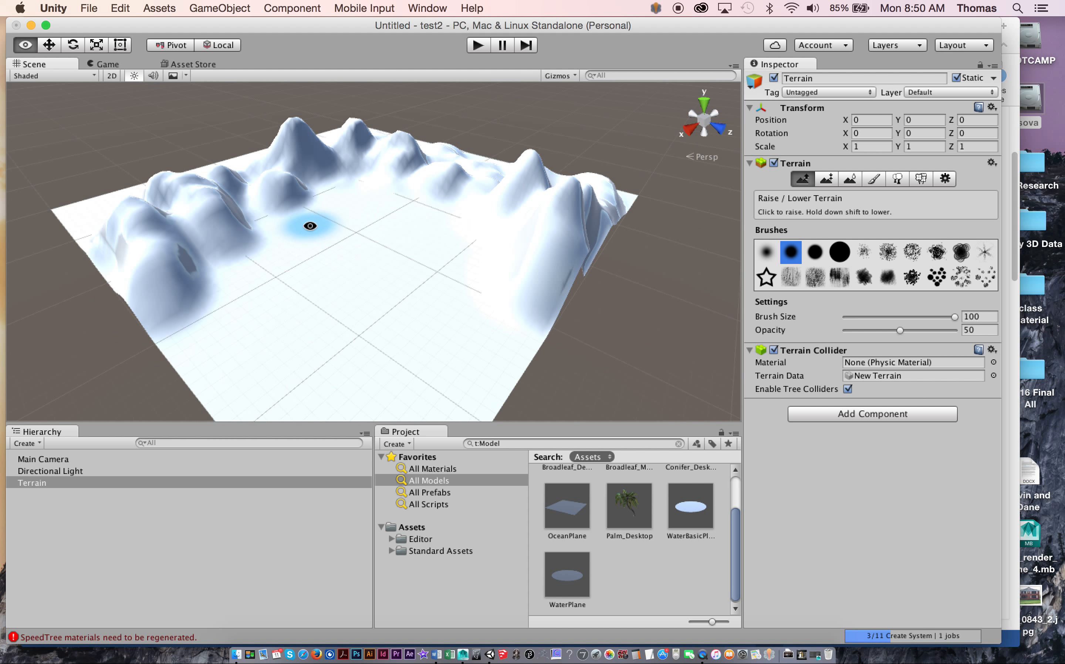
pyautogui.keyDown('alt'); pyautogui.moveTo(310, 226); pyautogui.dragTo(641, 307, button='right'); pyautogui.keyUp('alt')
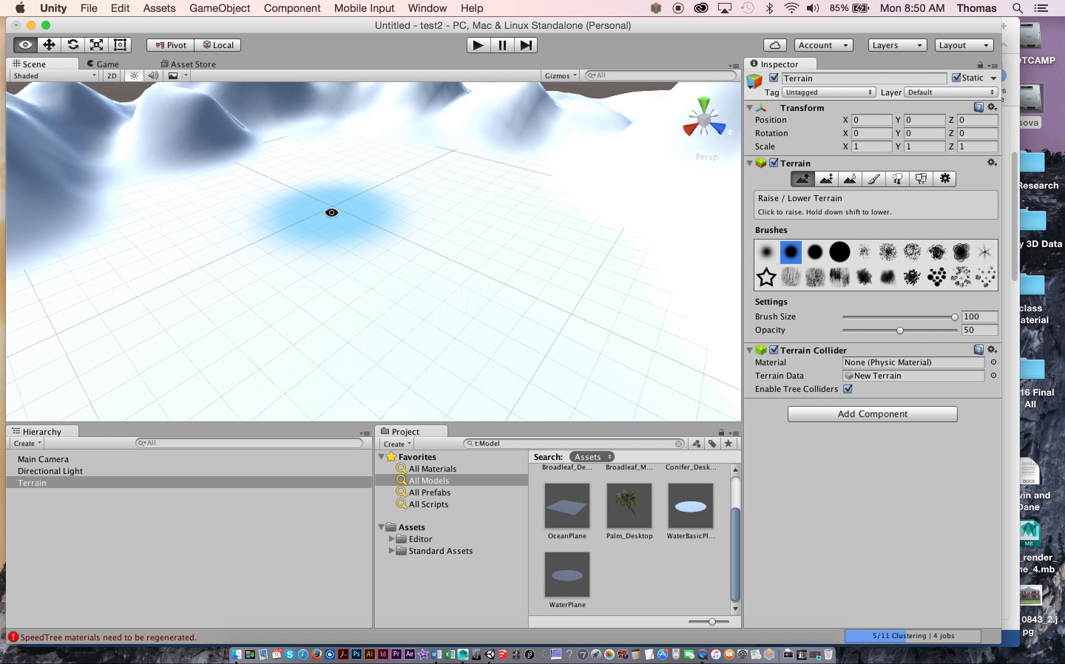
pyautogui.moveTo(380, 243)
pyautogui.keyDown('alt'); pyautogui.mouseDown(button='right')
pyautogui.moveTo(298, 222)
pyautogui.moveTo(544, 287)
pyautogui.moveTo(79, 240)
pyautogui.mouseUp(button='right'); pyautogui.keyUp('alt')
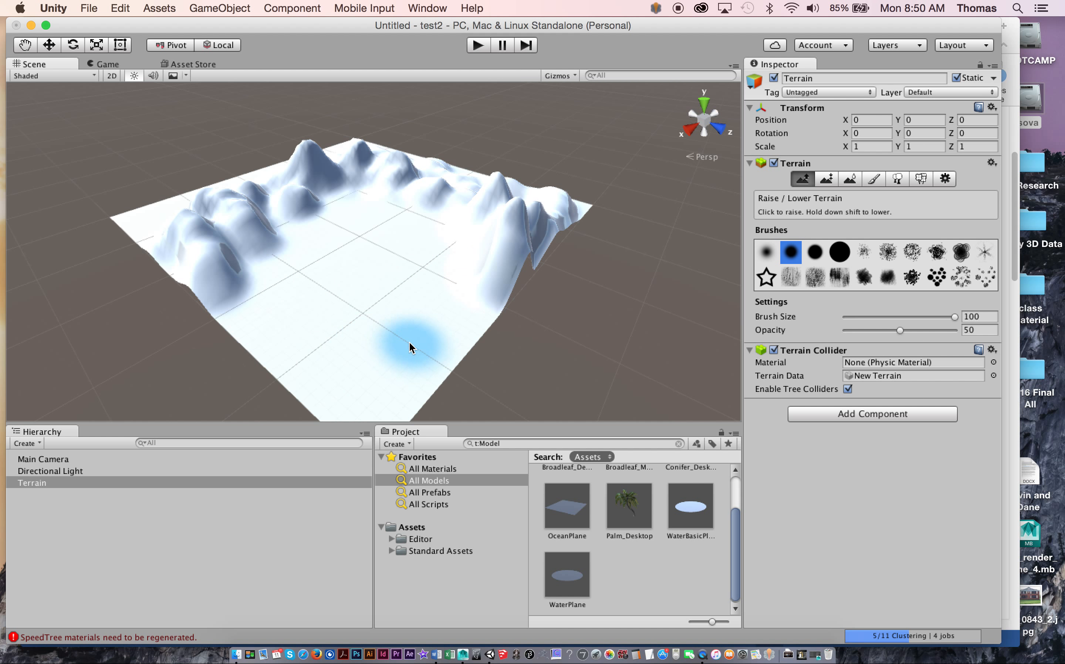
pyautogui.press('alt')
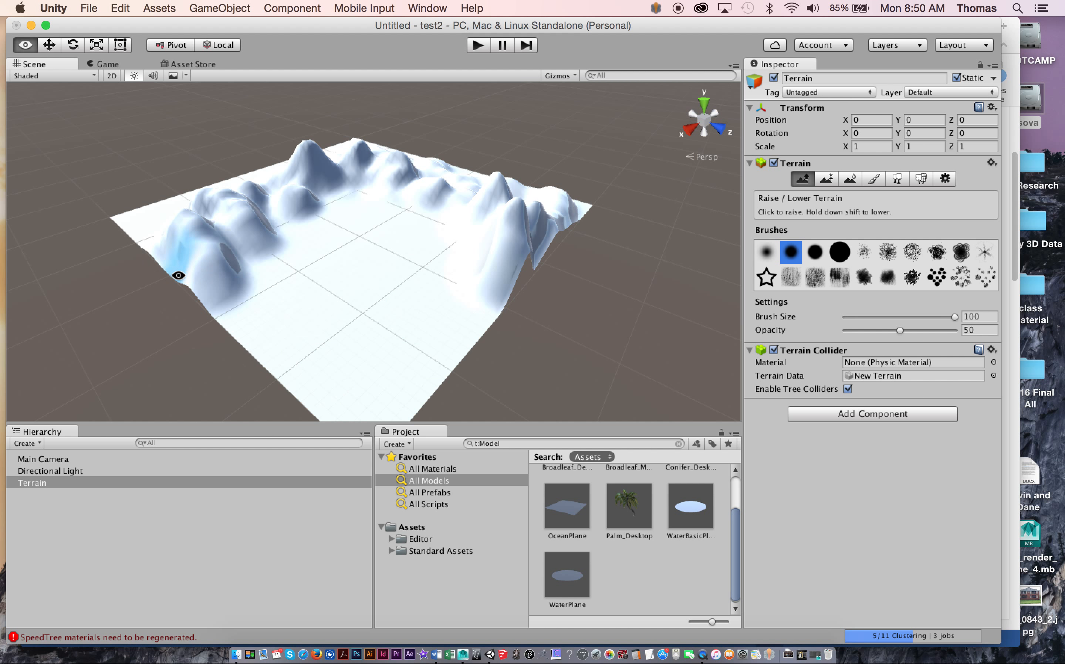
pyautogui.keyDown('alt'); pyautogui.moveTo(178, 275); pyautogui.dragTo(349, 298, button='right'); pyautogui.keyUp('alt')
pyautogui.keyDown('alt'); pyautogui.moveTo(494, 299); pyautogui.dragTo(515, 276); pyautogui.keyUp('alt')
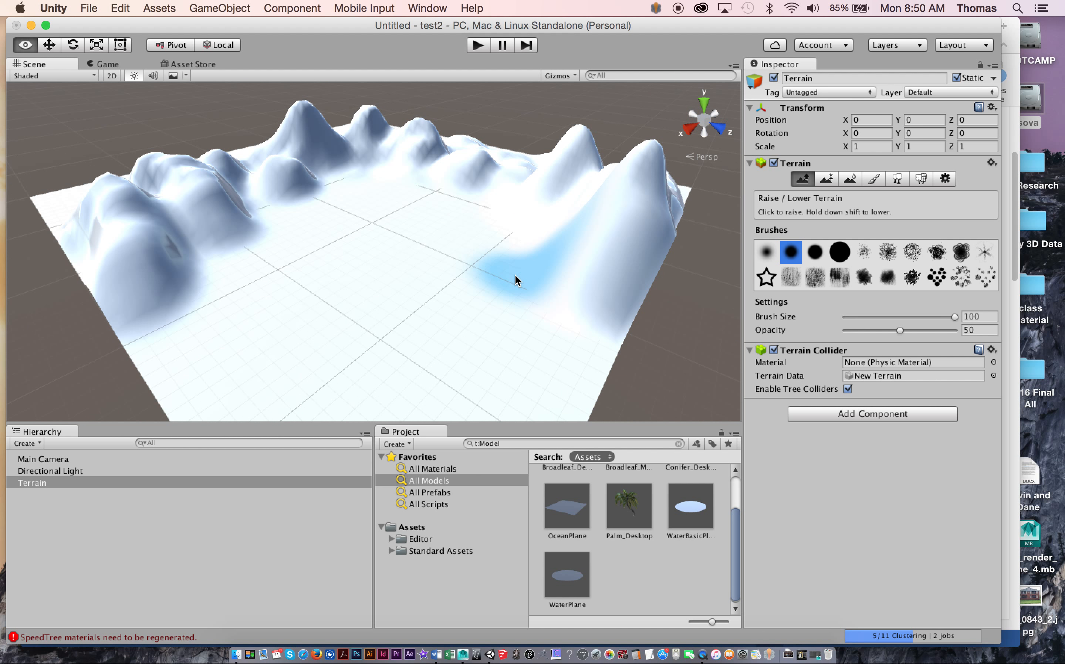
pyautogui.keyDown('alt'); pyautogui.moveTo(499, 312); pyautogui.dragTo(466, 295, button='right'); pyautogui.keyUp('alt')
pyautogui.moveTo(467, 300)
pyautogui.mouseDown(button='middle')
pyautogui.moveTo(483, 274)
pyautogui.moveTo(472, 292)
pyautogui.mouseUp(button='middle')
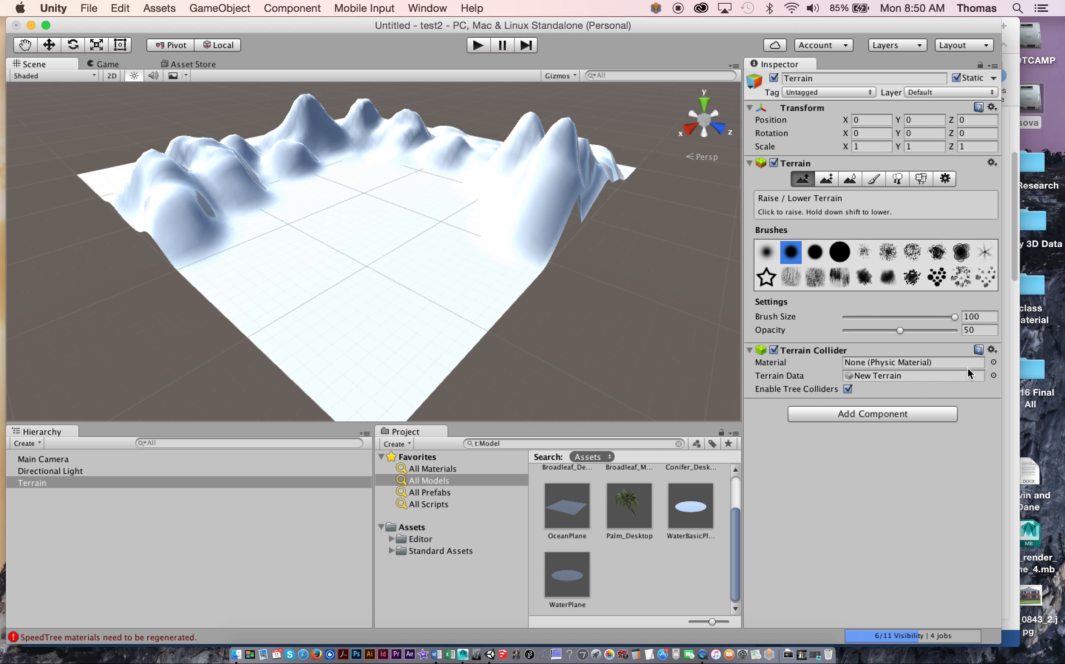
pyautogui.click(887, 415)
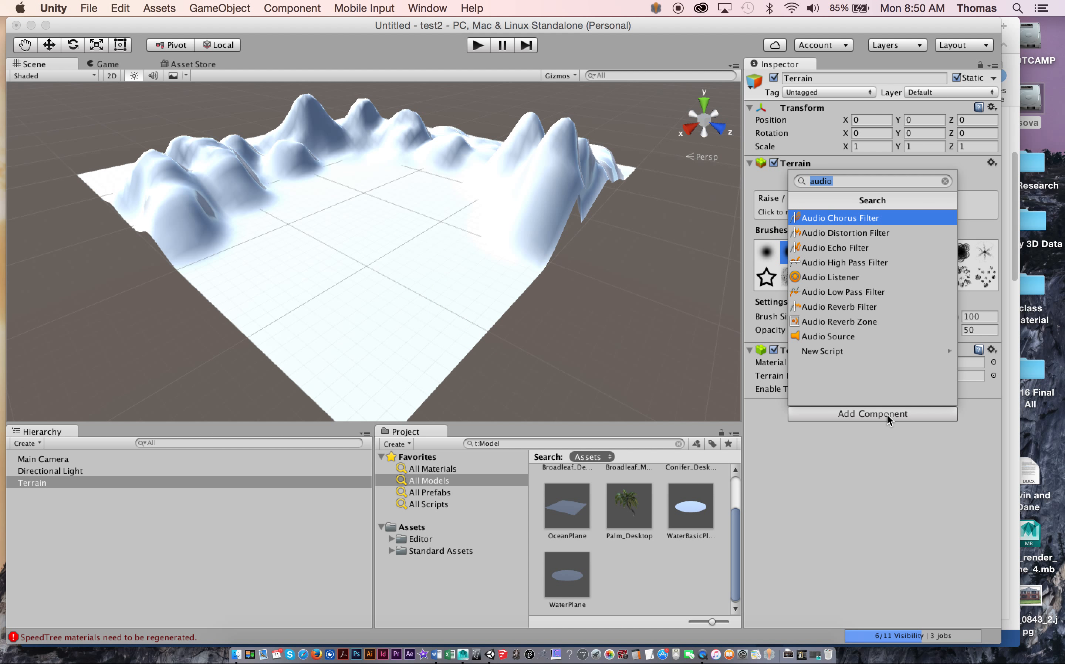
pyautogui.click(856, 463)
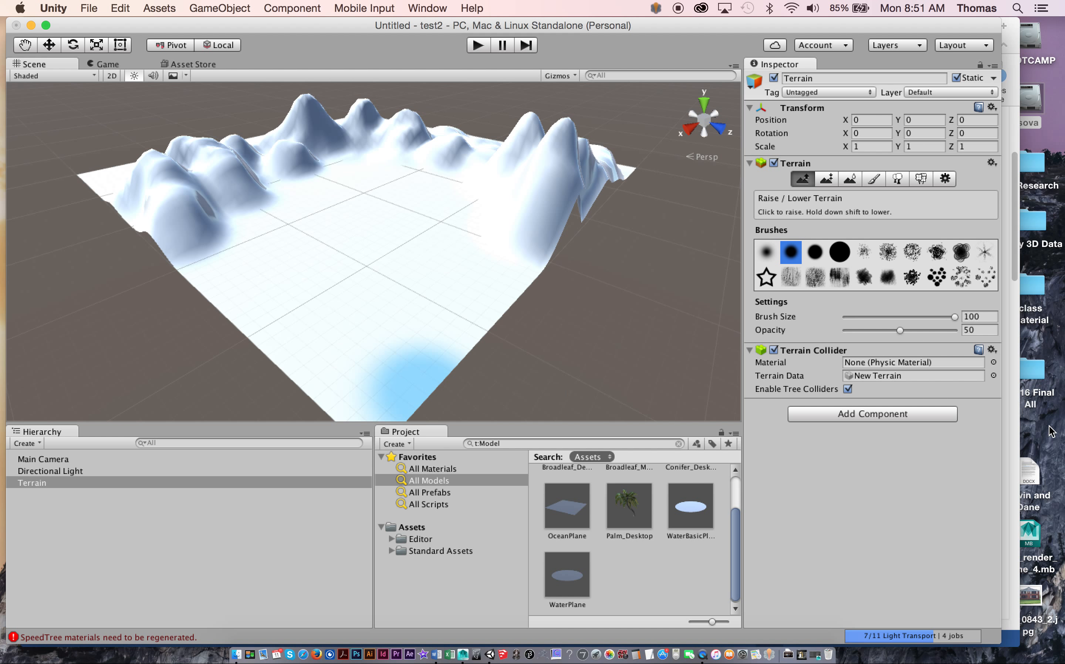
pyautogui.click(993, 362)
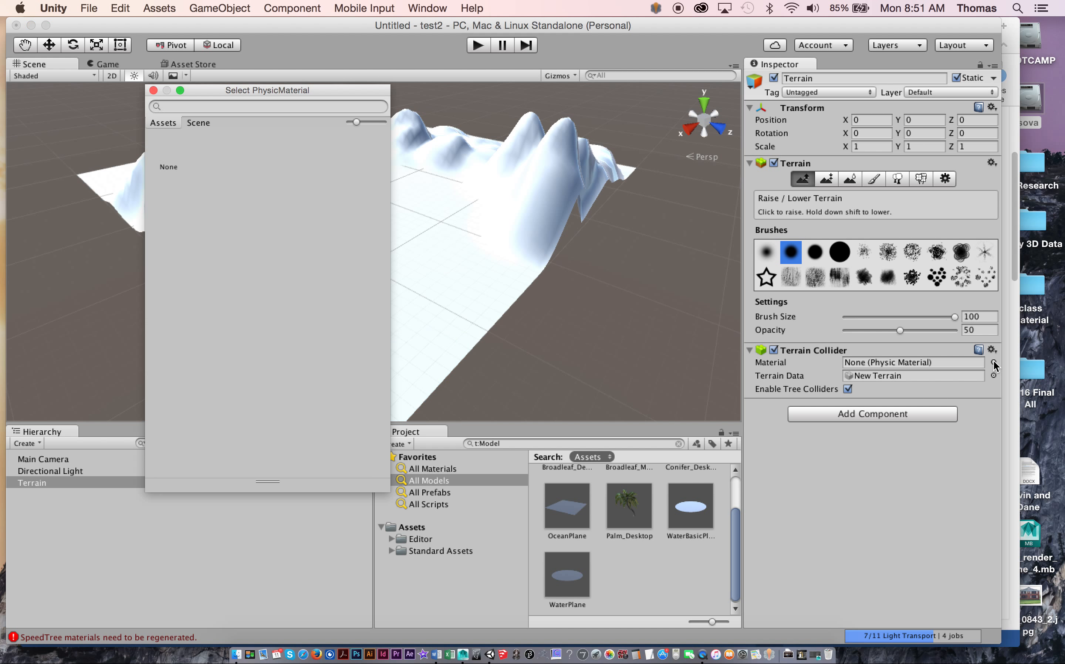
pyautogui.click(153, 91)
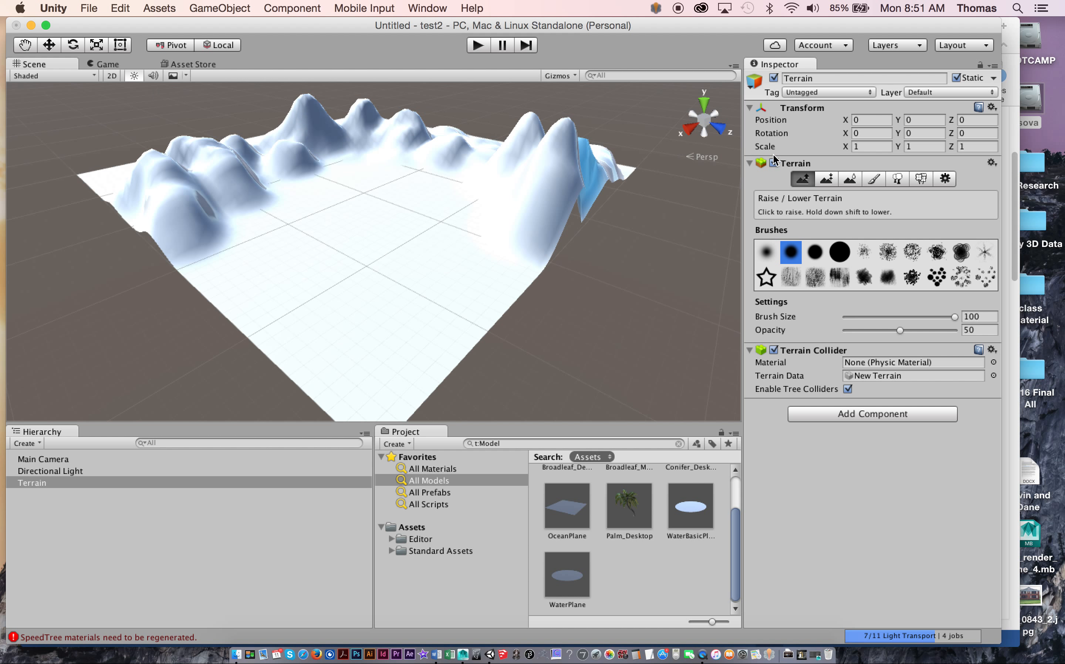
# - Add SandAlbedo as the terrain's first paint texture, using it as the albedo map
pyautogui.click(873, 180)
pyautogui.click(953, 335)
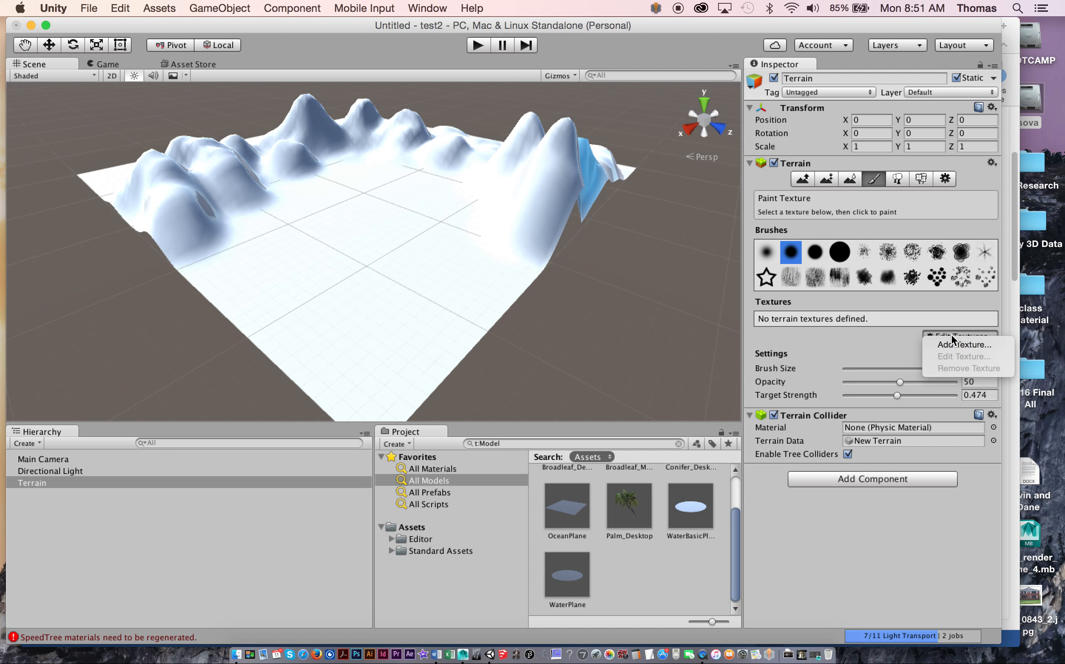
pyautogui.click(951, 343)
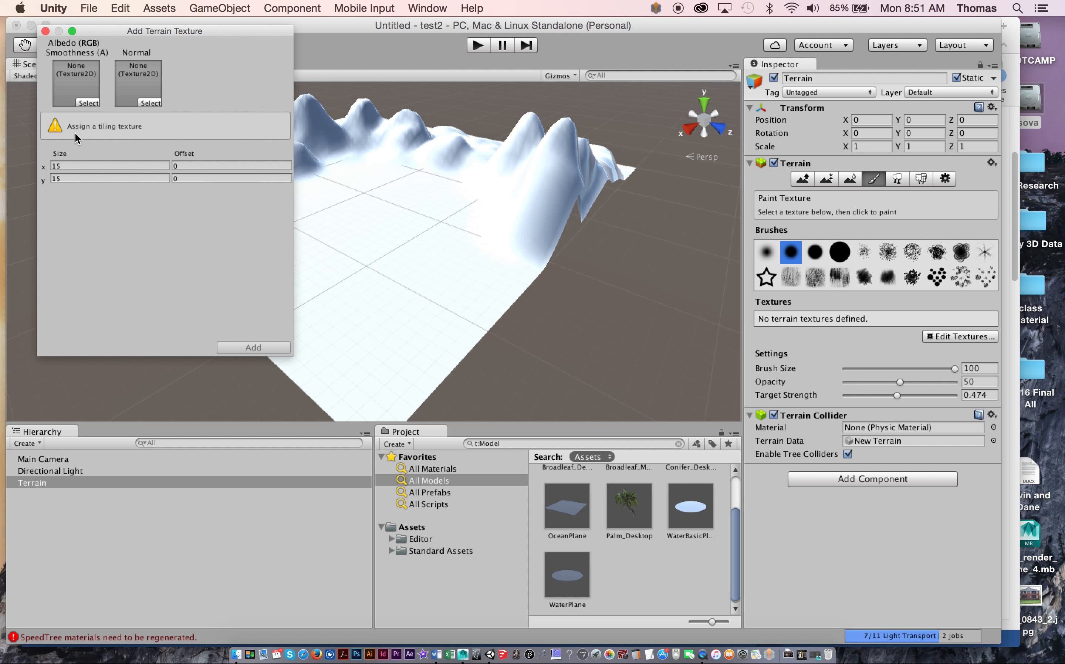
pyautogui.click(87, 103)
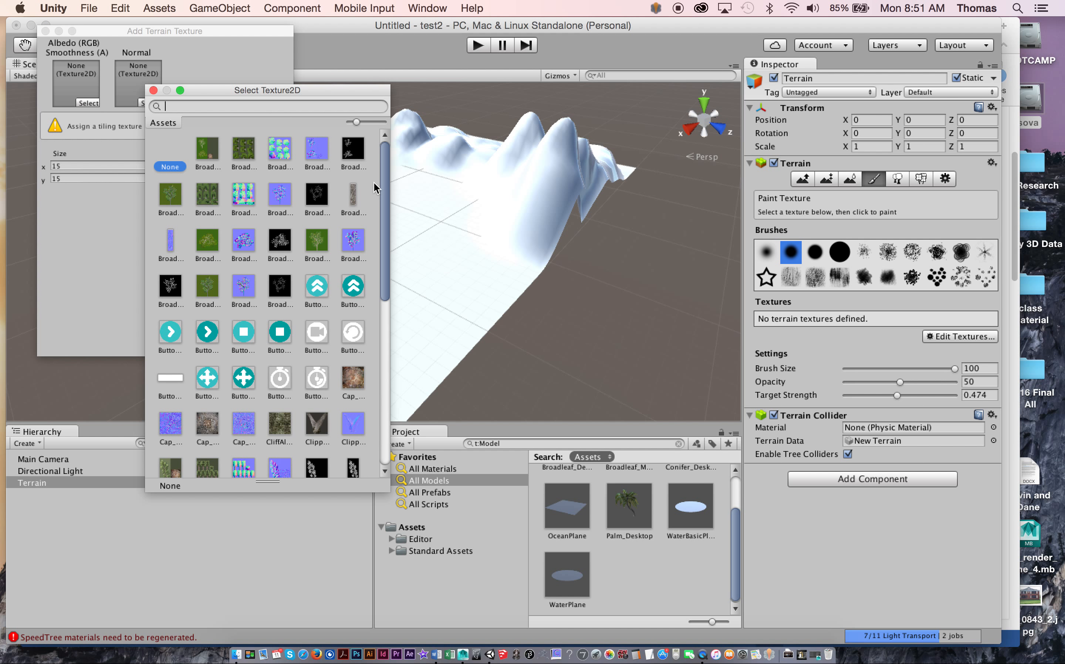
pyautogui.moveTo(385, 250); pyautogui.dragTo(389, 424)
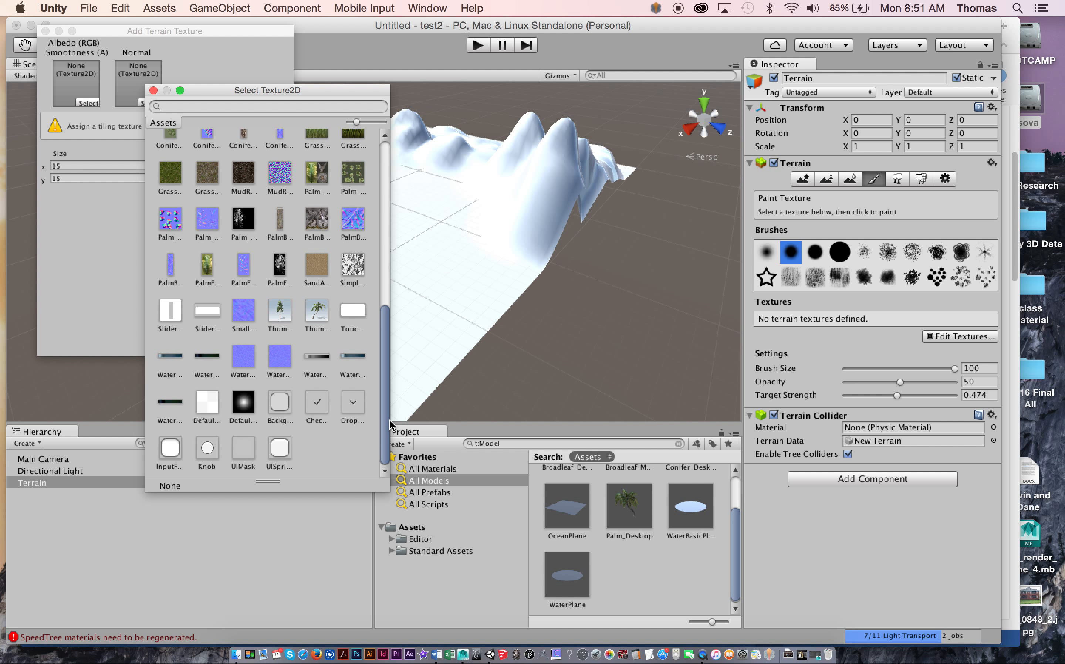
pyautogui.scroll(3, 380, 376)
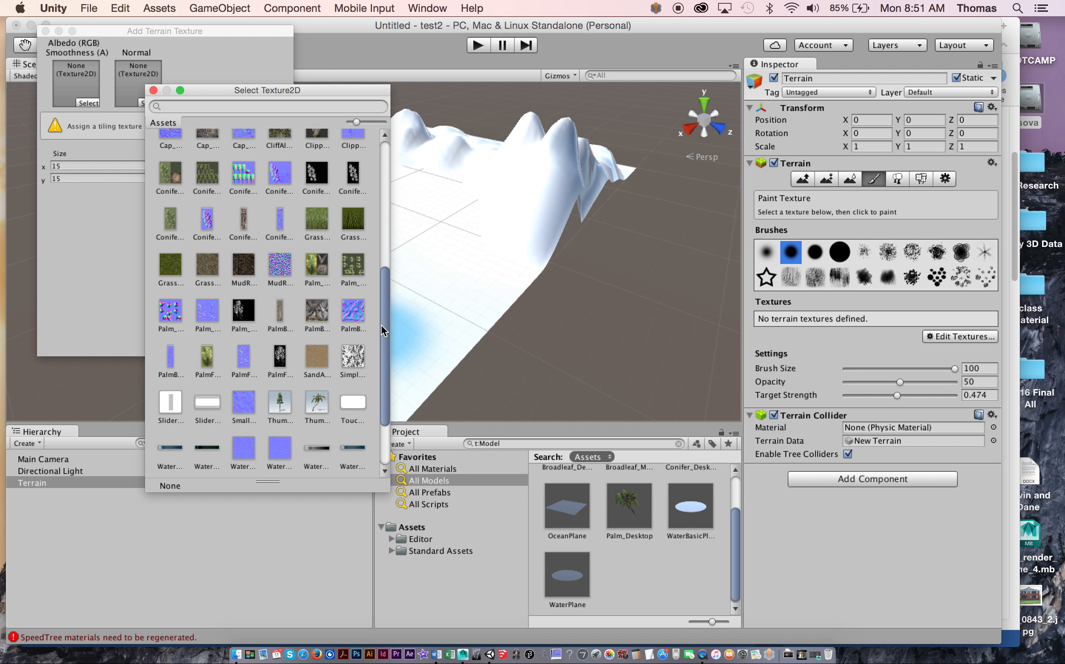
pyautogui.moveTo(380, 326); pyautogui.dragTo(379, 192)
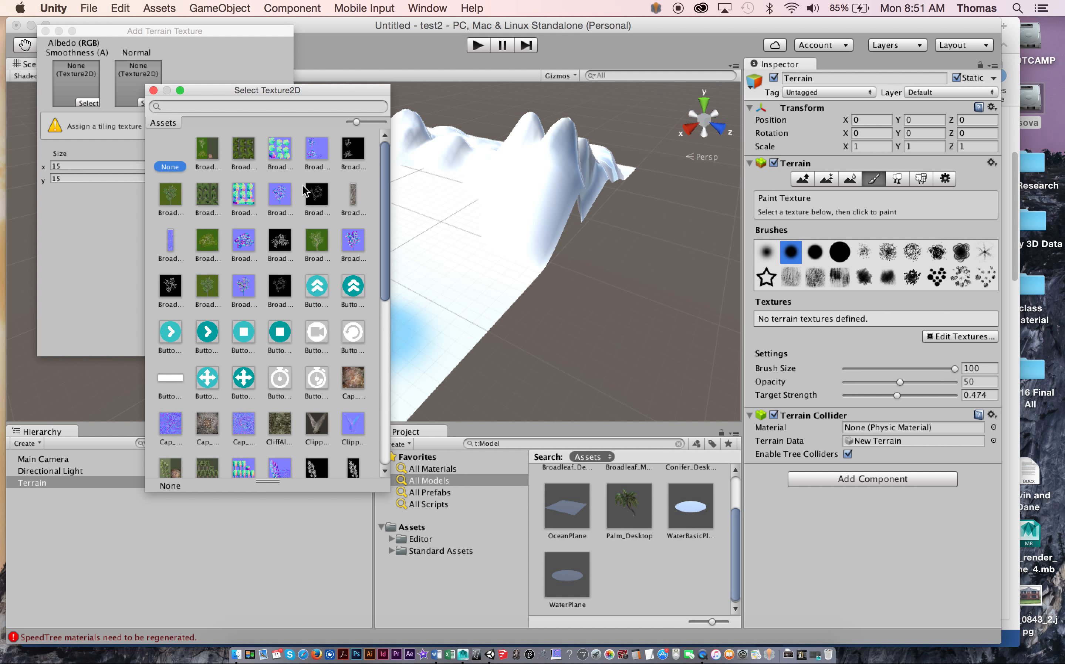
pyautogui.moveTo(384, 247); pyautogui.dragTo(380, 356)
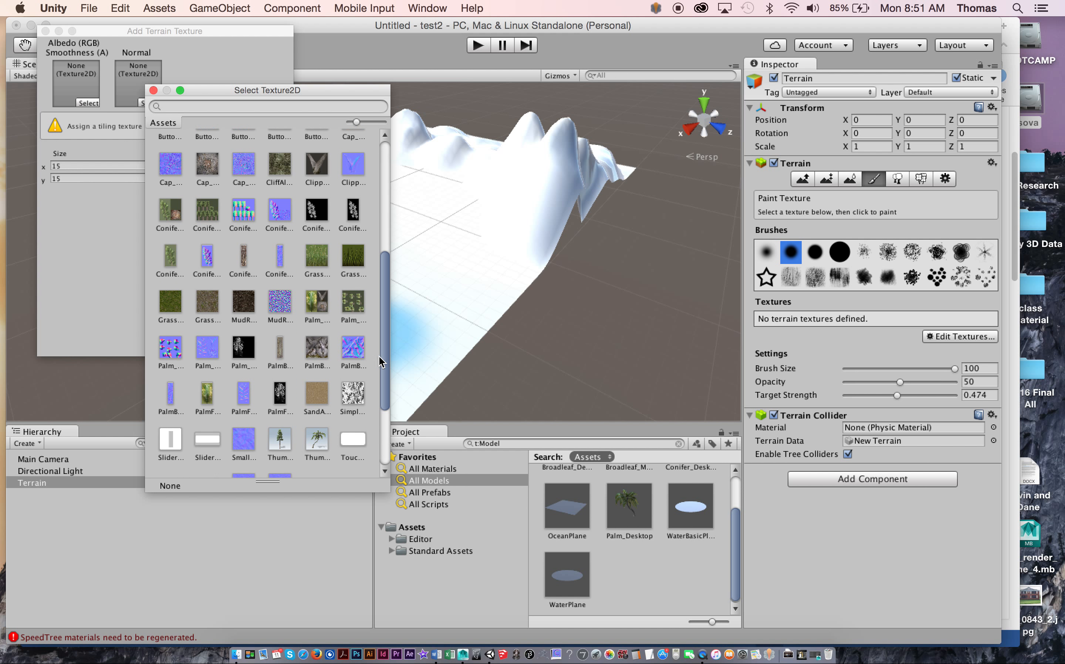
pyautogui.click(319, 395)
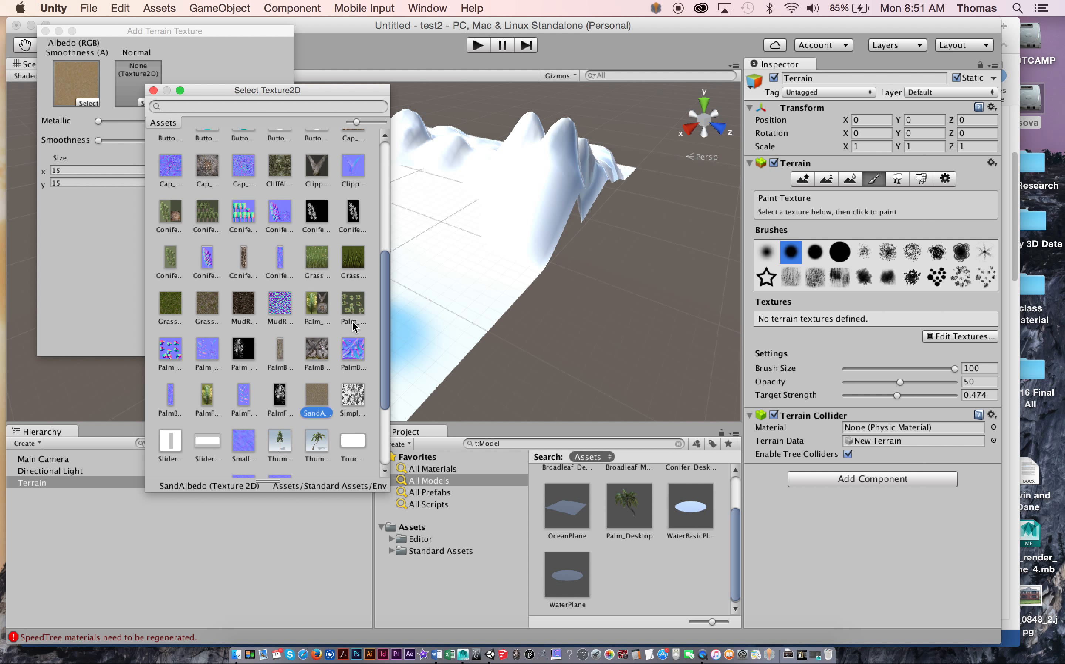
pyautogui.click(103, 184)
pyautogui.click(269, 347)
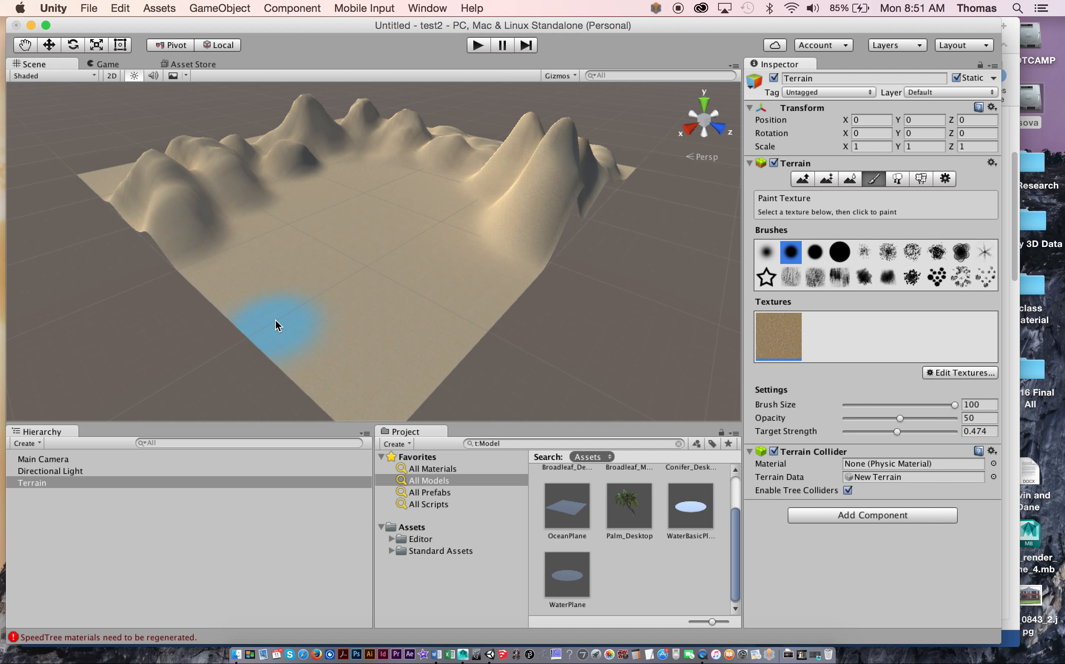
# - Examine the sand texture on the mountains and flat ground from close up and from a distance
pyautogui.keyDown('alt'); pyautogui.moveTo(538, 357); pyautogui.dragTo(580, 398); pyautogui.keyUp('alt')
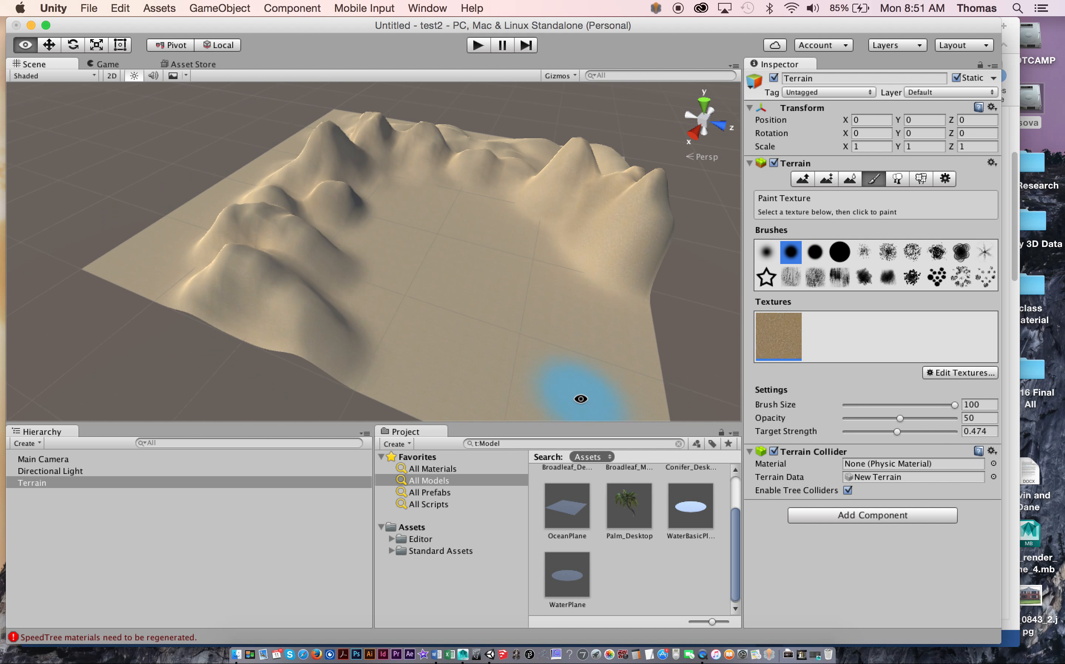
pyautogui.keyDown('alt'); pyautogui.moveTo(250, 233); pyautogui.dragTo(548, 278, button='right'); pyautogui.keyUp('alt')
pyautogui.keyDown('alt'); pyautogui.moveTo(547, 278); pyautogui.dragTo(700, 285); pyautogui.keyUp('alt')
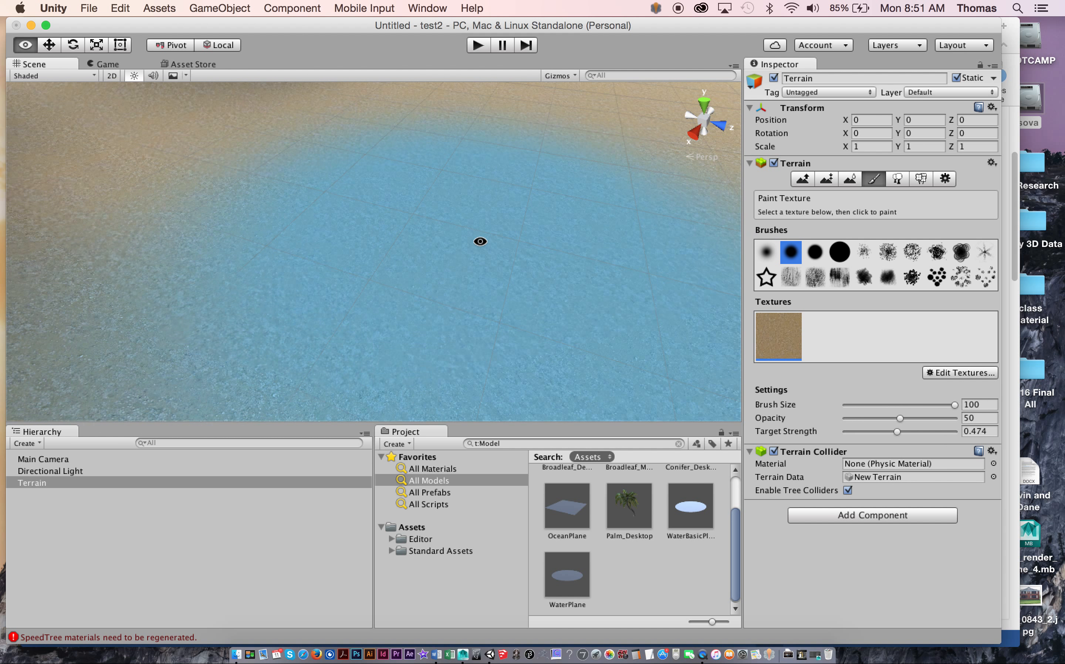
pyautogui.moveTo(480, 241)
pyautogui.keyDown('alt'); pyautogui.mouseDown(button='right')
pyautogui.moveTo(497, 165)
pyautogui.moveTo(461, 259)
pyautogui.moveTo(504, 281)
pyautogui.moveTo(355, 257)
pyautogui.moveTo(327, 242)
pyautogui.mouseUp(button='right'); pyautogui.keyUp('alt')
pyautogui.keyDown('alt'); pyautogui.moveTo(395, 292); pyautogui.dragTo(325, 229); pyautogui.keyUp('alt')
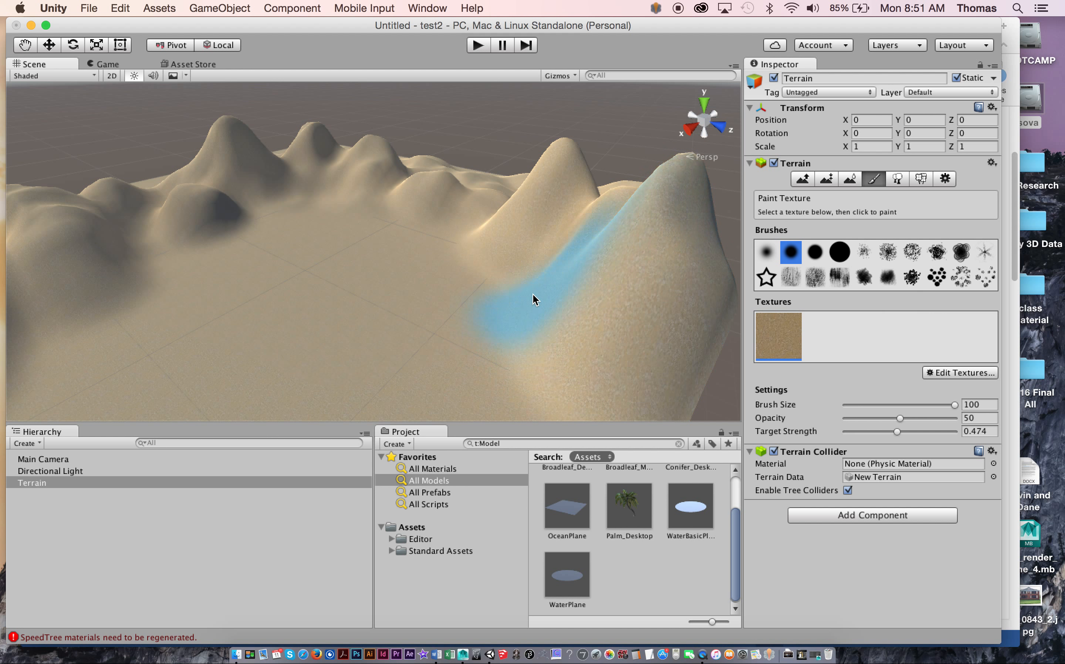
pyautogui.keyDown('alt'); pyautogui.moveTo(452, 271); pyautogui.dragTo(321, 263, button='right'); pyautogui.keyUp('alt')
pyautogui.keyDown('alt'); pyautogui.moveTo(321, 263); pyautogui.dragTo(315, 239); pyautogui.keyUp('alt')
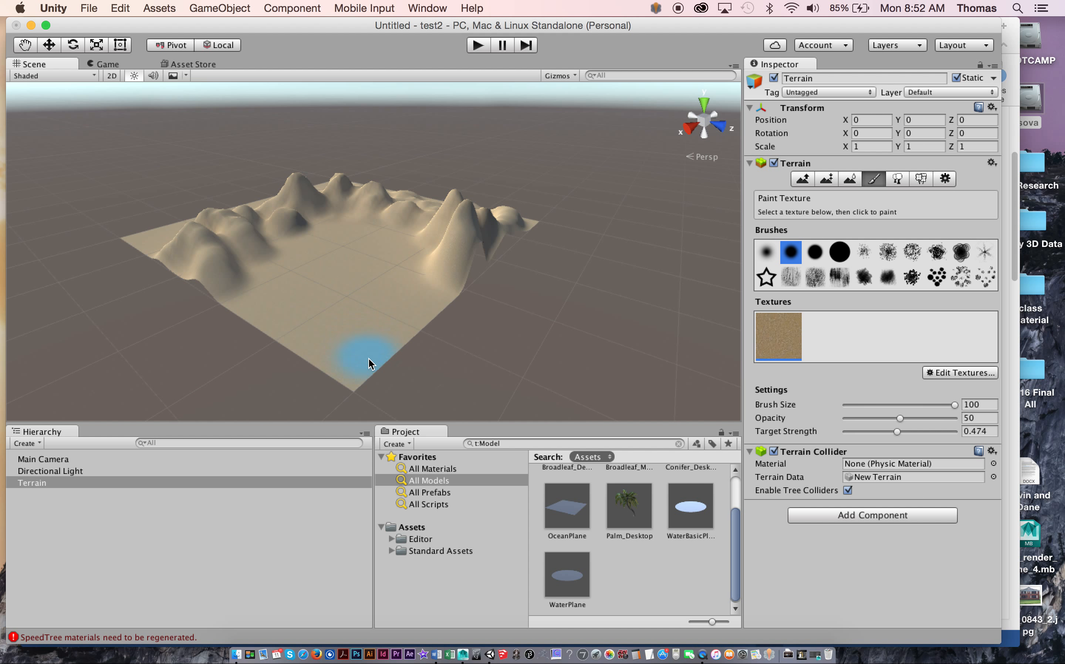
pyautogui.keyDown('alt'); pyautogui.moveTo(325, 347); pyautogui.dragTo(571, 283, button='right'); pyautogui.keyUp('alt')
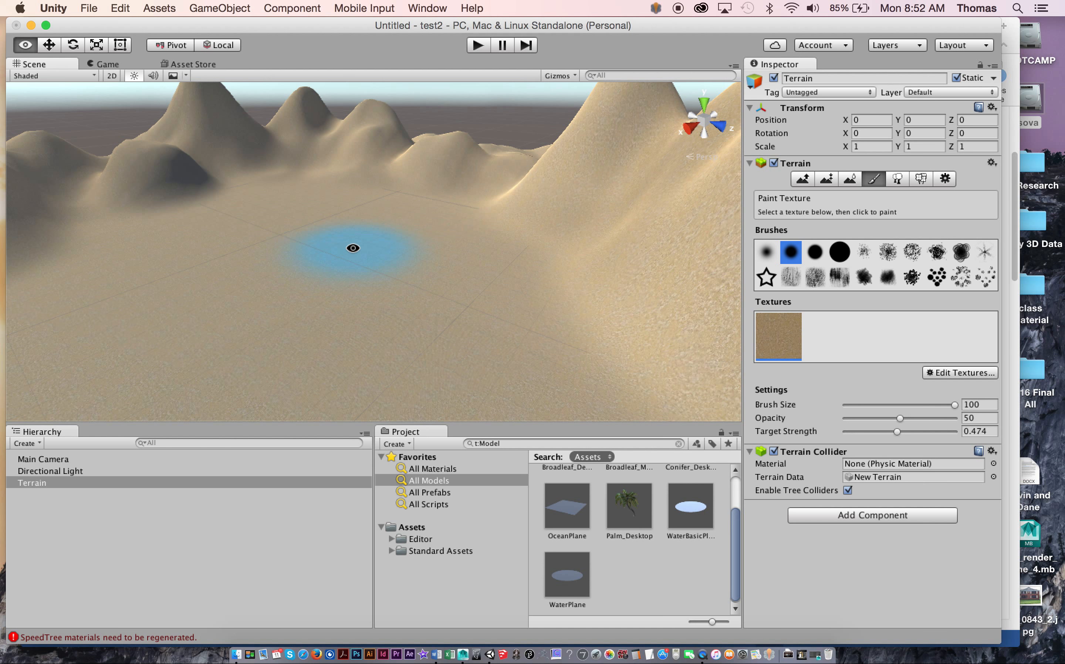
pyautogui.keyDown('alt'); pyautogui.moveTo(354, 248); pyautogui.dragTo(413, 245, button='middle'); pyautogui.keyUp('alt')
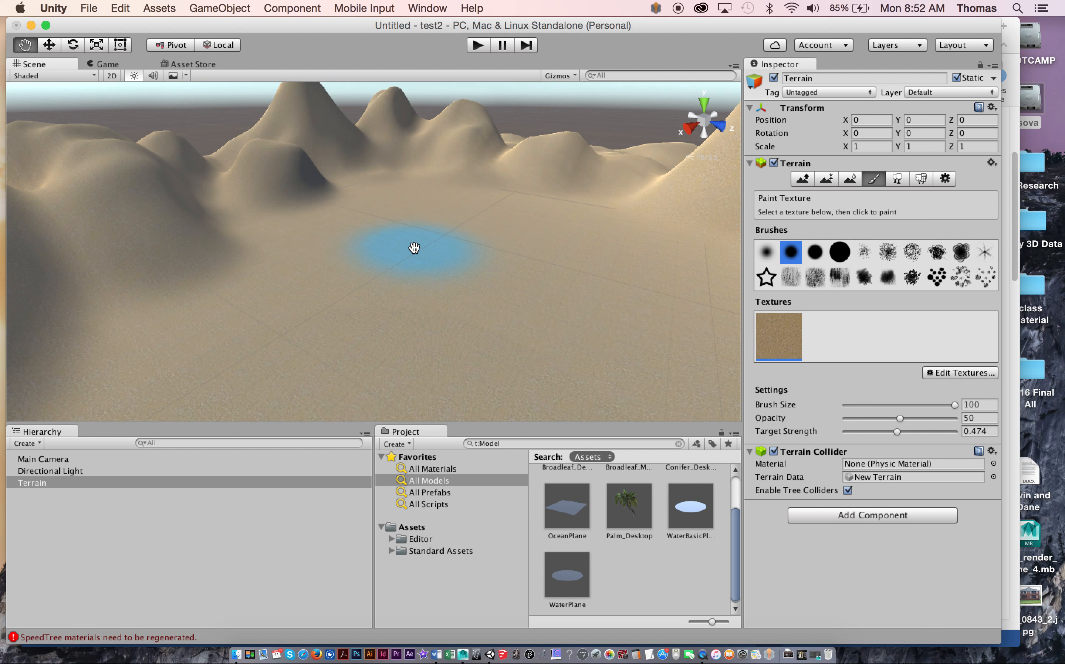
# - Find the Palm_Desktop model among the project's models and place one palm on the flat sand between the mountains
pyautogui.click(635, 513)
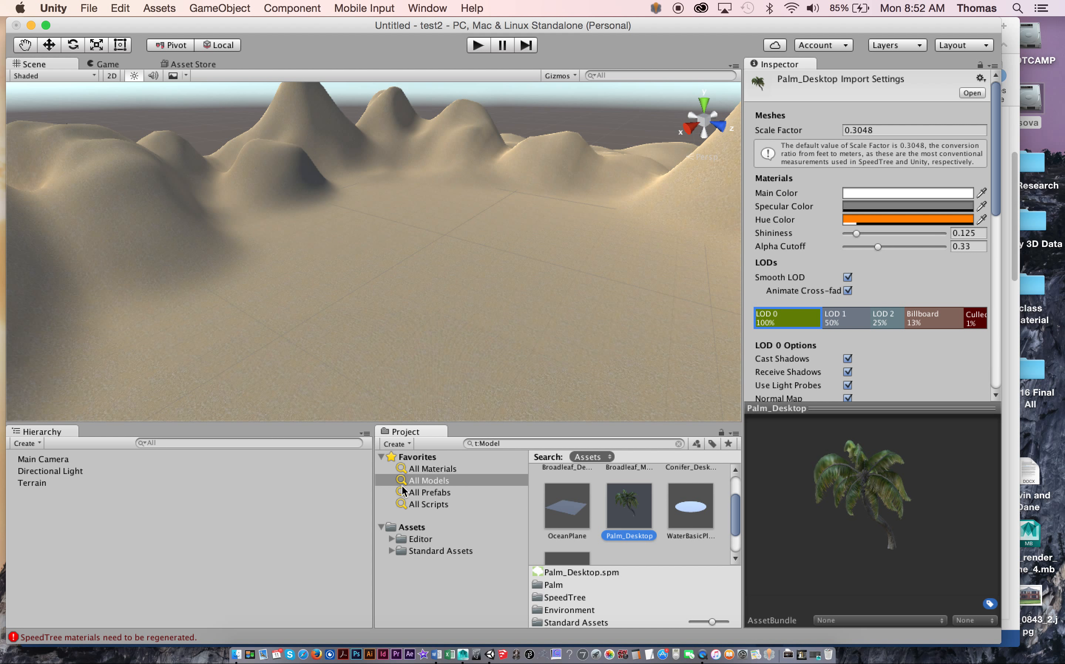
pyautogui.click(413, 481)
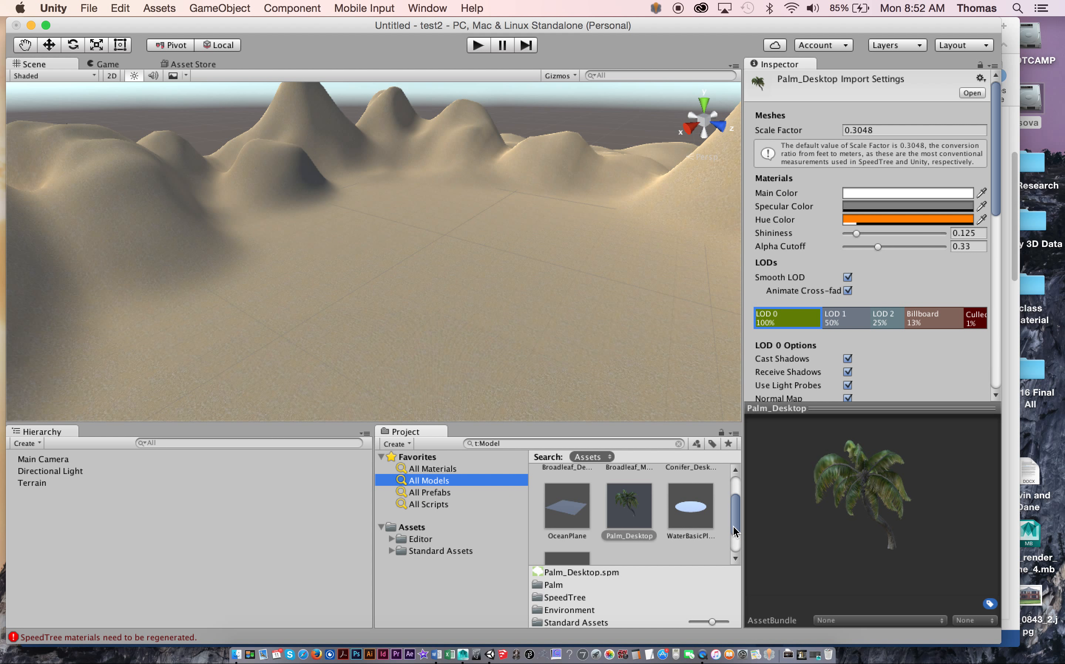
pyautogui.moveTo(733, 527); pyautogui.dragTo(736, 496)
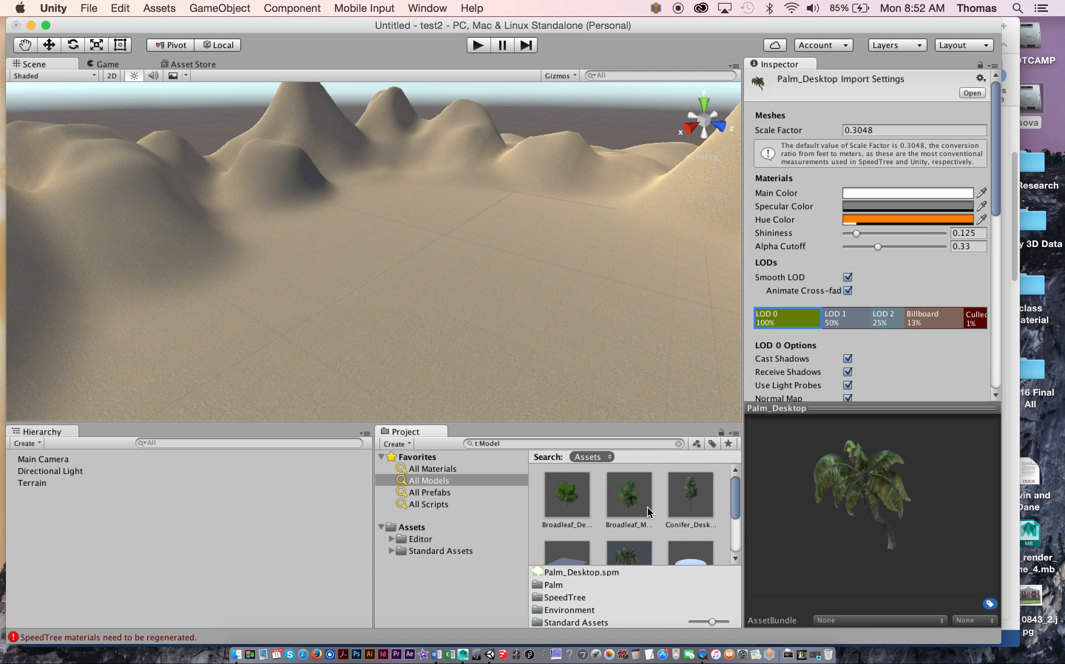
pyautogui.click(638, 505)
pyautogui.click(639, 552)
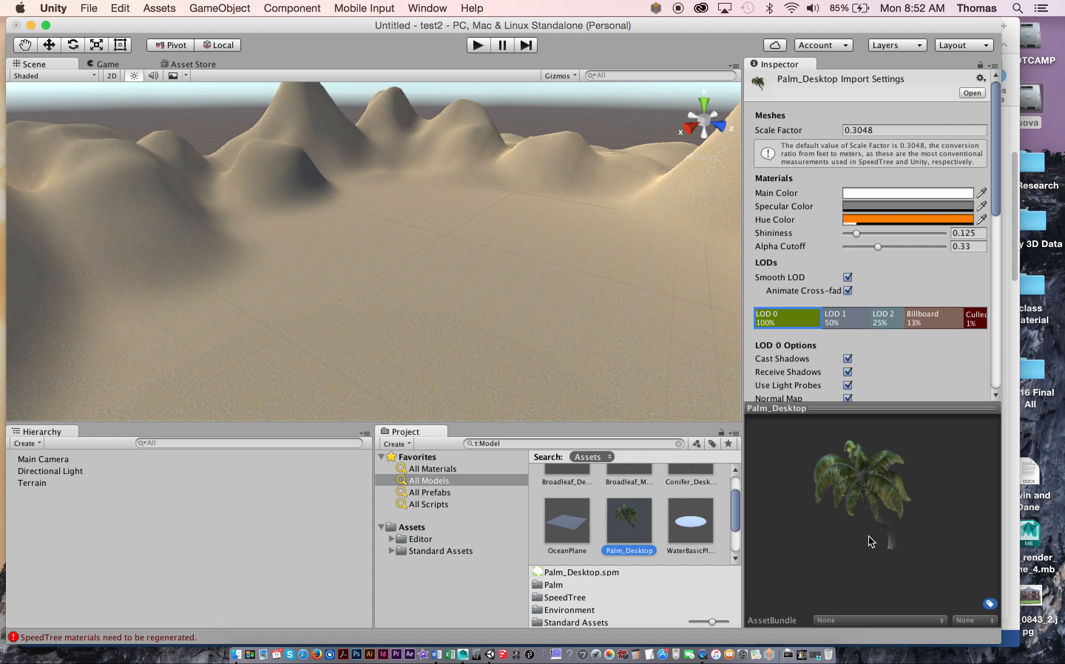
pyautogui.moveTo(630, 524); pyautogui.dragTo(556, 412)
pyautogui.moveTo(422, 285); pyautogui.dragTo(421, 286)
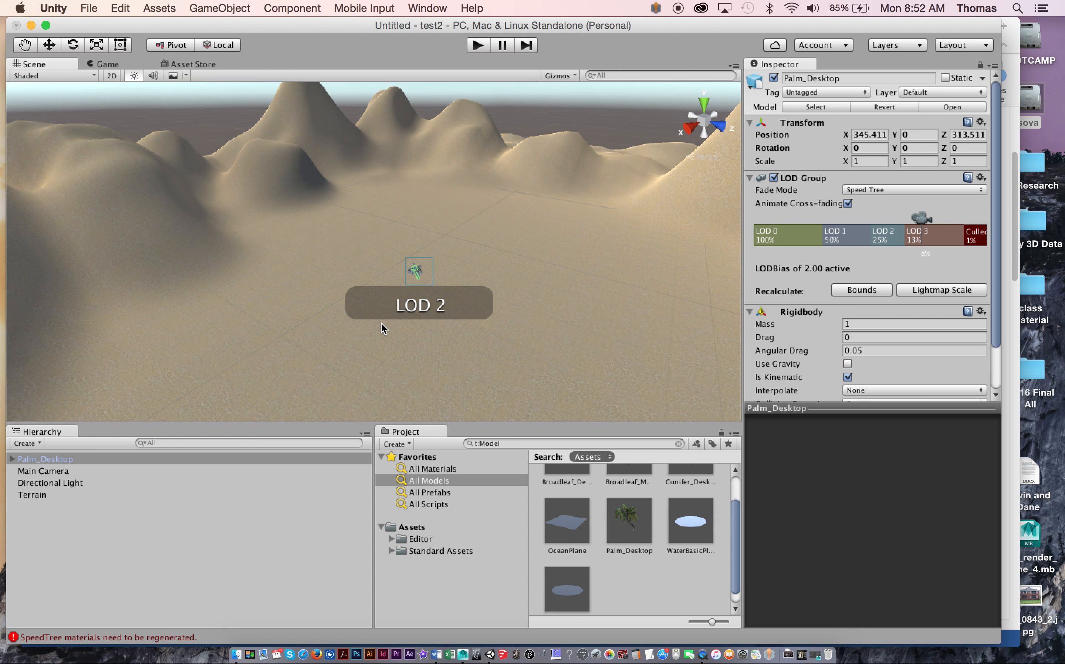
# - Place a second Palm_Desktop tree on the sand beside the first one
pyautogui.press('f')
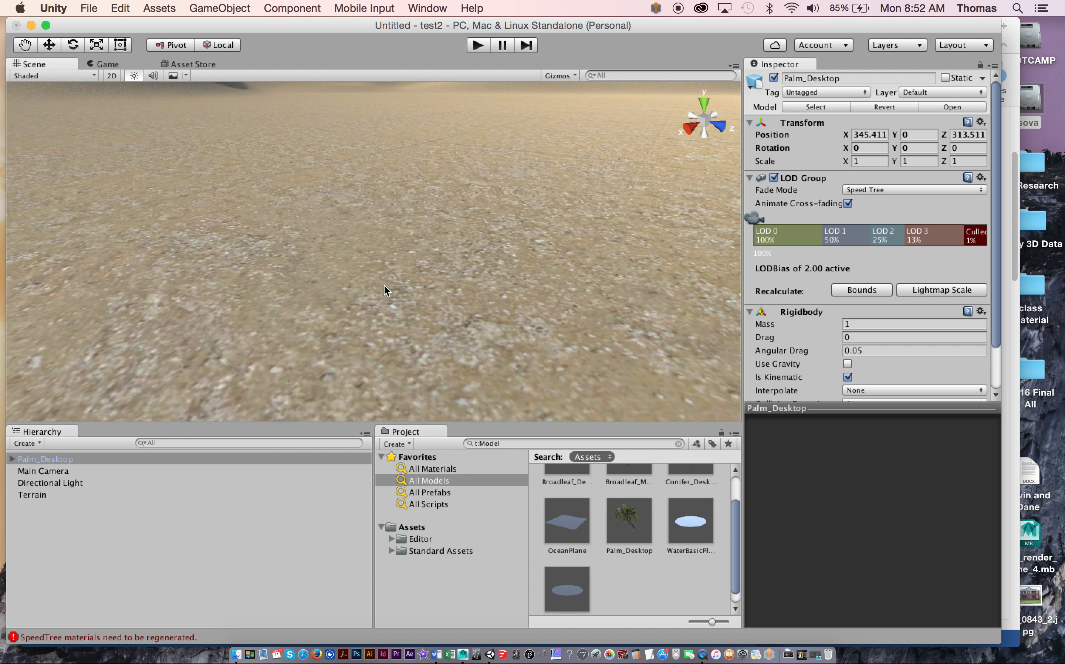
pyautogui.scroll(-10, 342, 292)
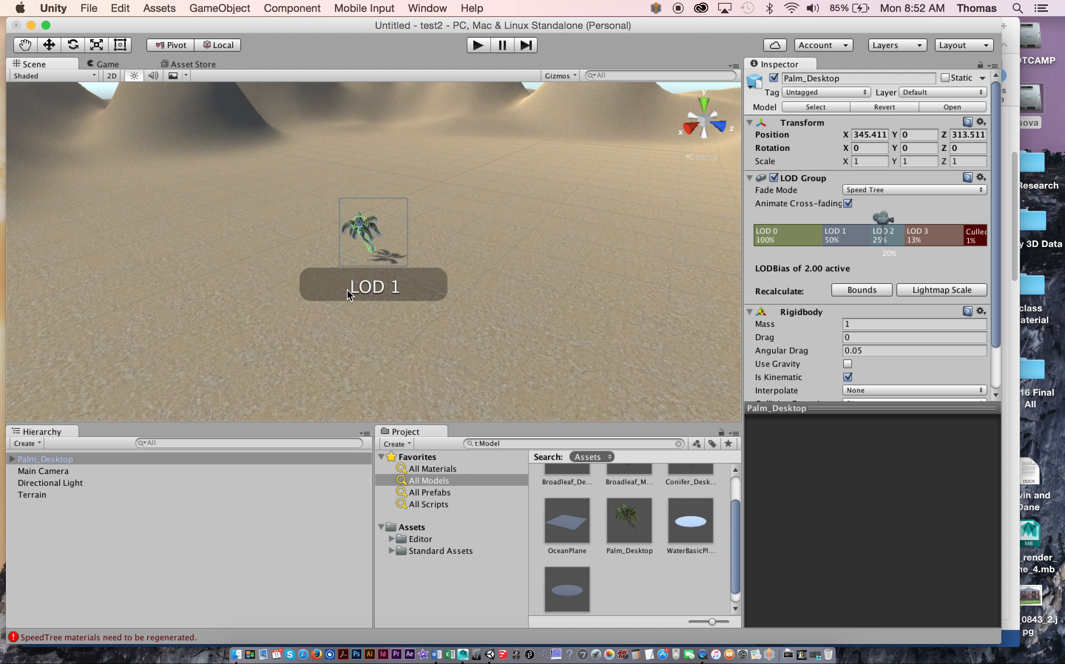
pyautogui.scroll(5, 291, 285)
pyautogui.moveTo(630, 523); pyautogui.dragTo(516, 269)
# - Duplicate the second palm and move the copy between the two palms, to Z 319
pyautogui.press('super+d')
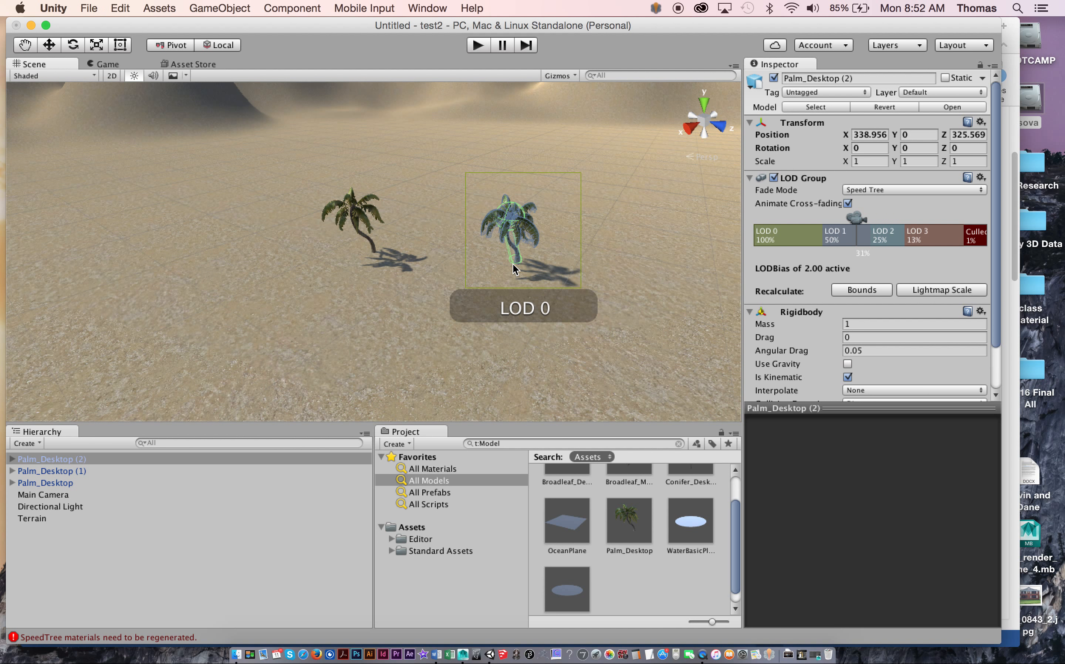
pyautogui.press('w')
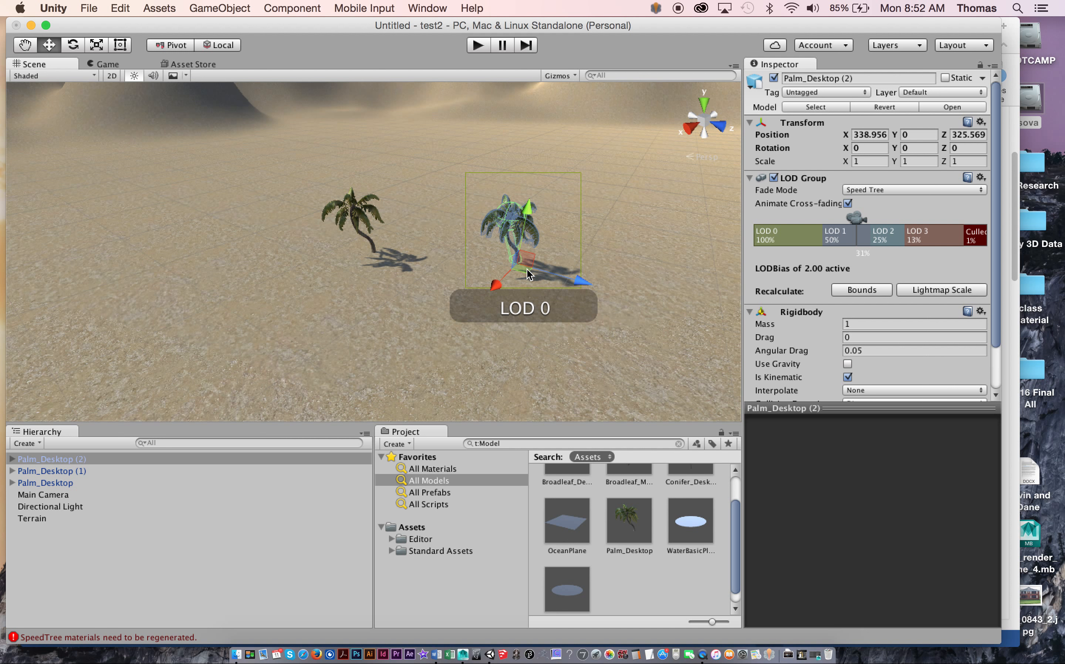
pyautogui.moveTo(557, 271); pyautogui.dragTo(535, 270)
# - Rotate the copied palm to about -46 degrees around Y and scale it uniformly to about 1.38
pyautogui.moveTo(490, 258); pyautogui.dragTo(572, 256)
pyautogui.press('e')
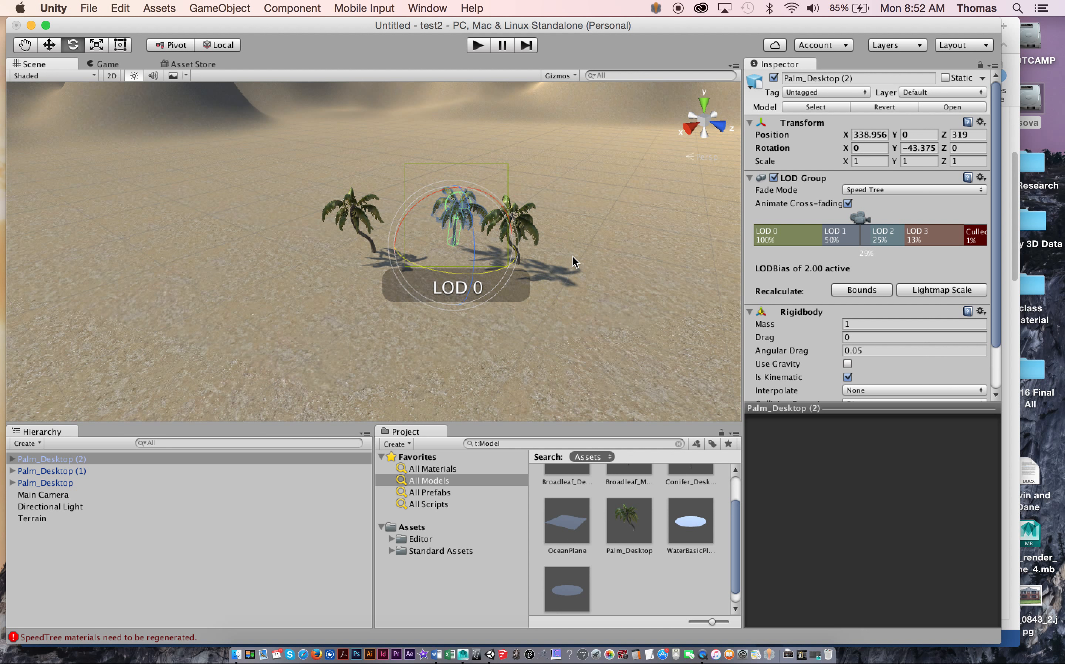
pyautogui.press('r')
pyautogui.moveTo(456, 248); pyautogui.dragTo(488, 250)
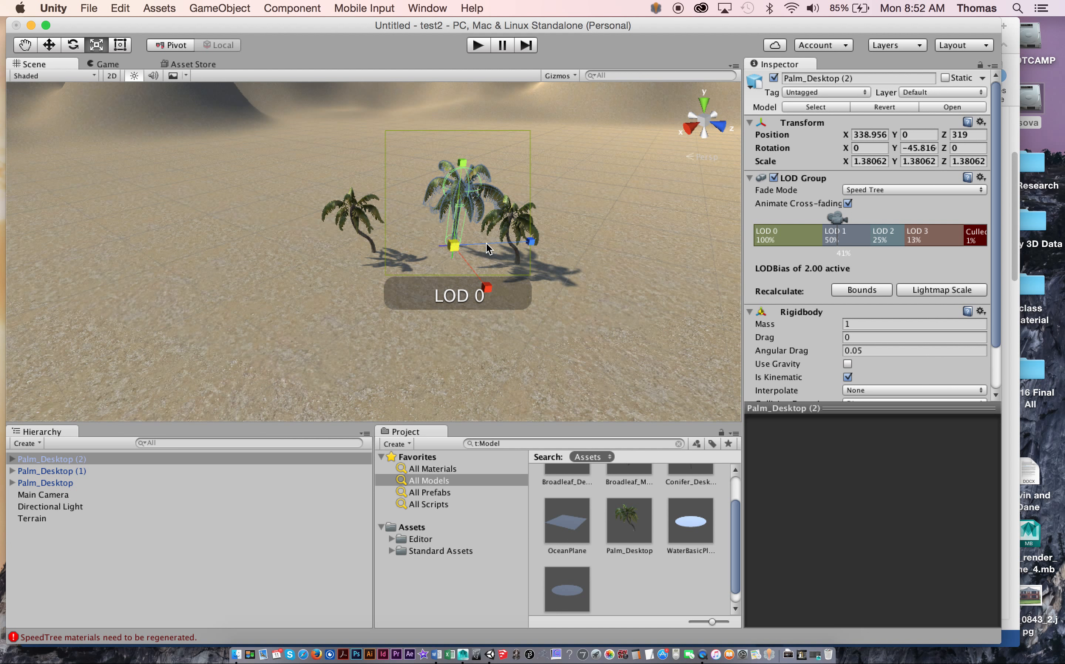
# - Duplicate the enlarged palm and move the copy to the far side of the first palm
pyautogui.press('super+d')
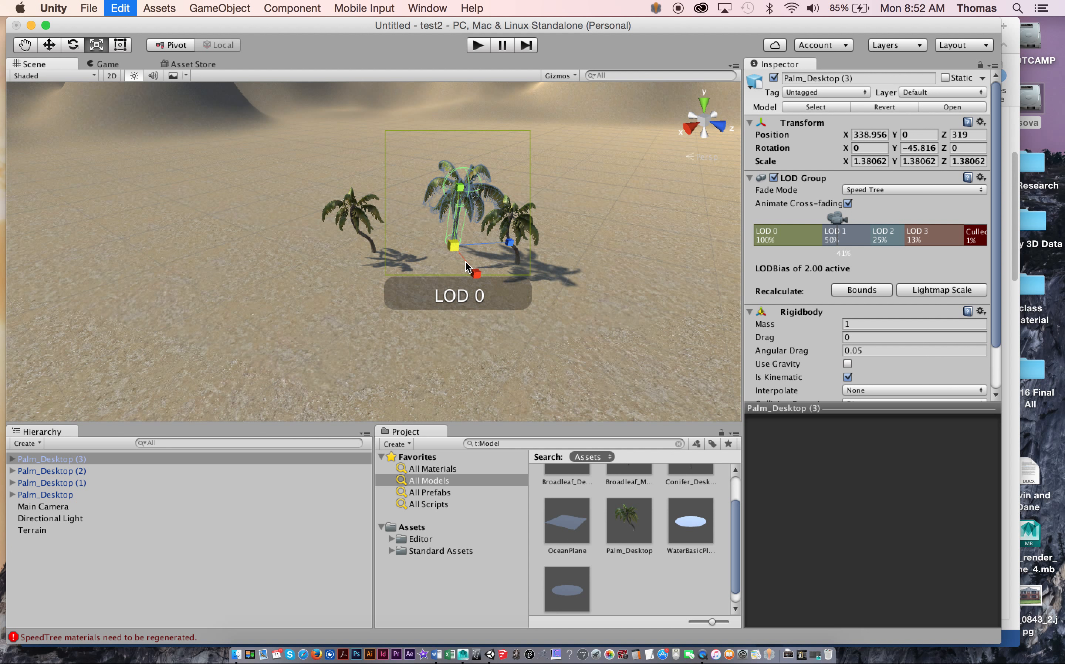
pyautogui.press('w')
pyautogui.moveTo(516, 248); pyautogui.dragTo(486, 239)
# - Duplicate the enlarged palm again, placing the copy at about X 338.6, Z 312.7 and rotating it to about -78 degrees around Y
pyautogui.press('super+d')
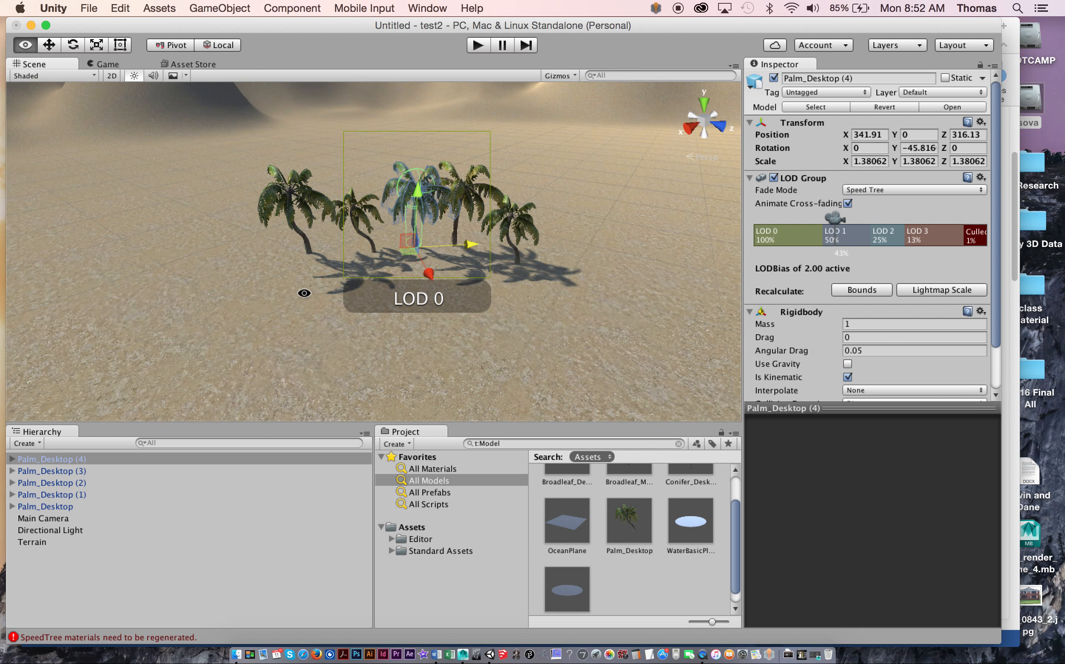
pyautogui.keyDown('alt'); pyautogui.moveTo(305, 292); pyautogui.dragTo(421, 329); pyautogui.keyUp('alt')
pyautogui.moveTo(441, 269); pyautogui.dragTo(459, 234)
pyautogui.press('e')
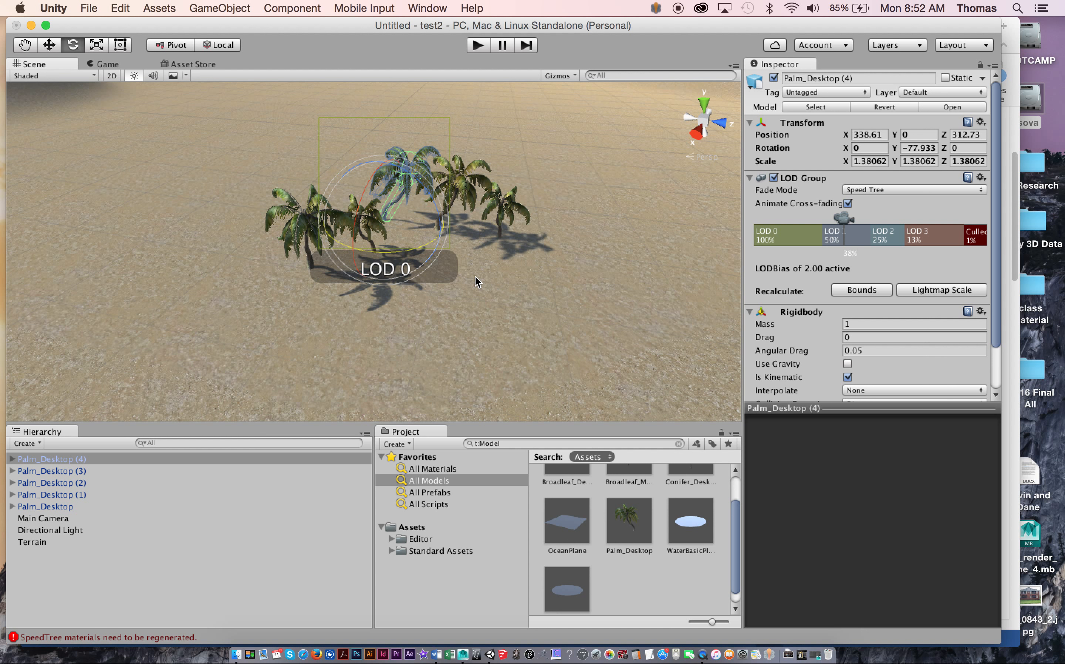
# - Duplicate the last palm, placing the copy at X 339.4, Z 301.3 and rotating it to about -129 degrees around Y
pyautogui.press('super+d')
pyautogui.press('w')
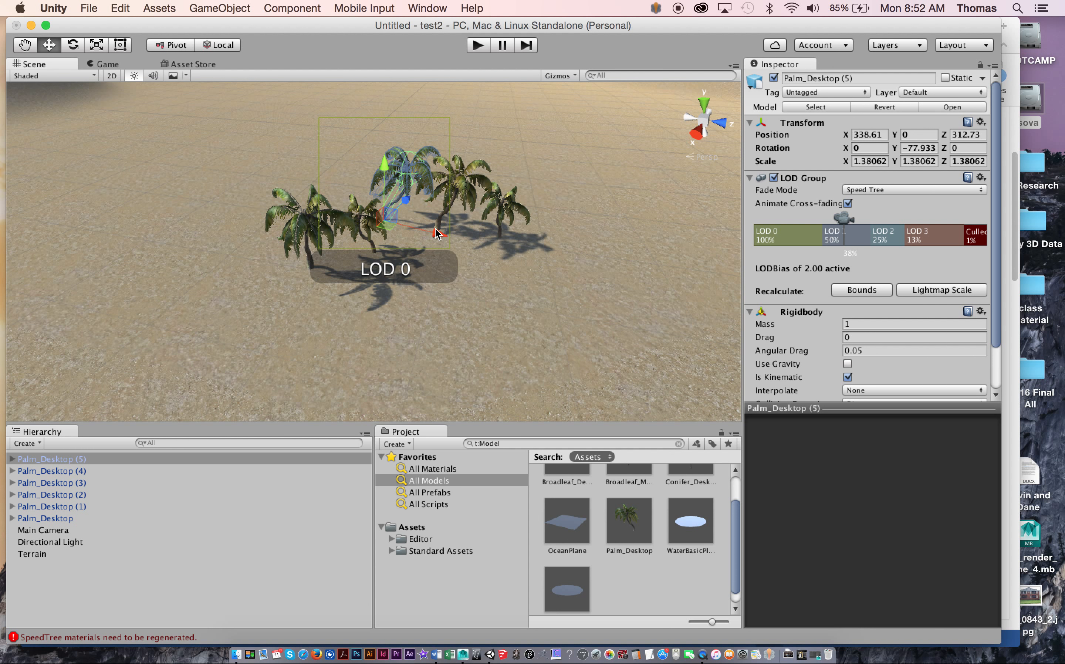
pyautogui.moveTo(430, 245); pyautogui.dragTo(362, 221)
pyautogui.keyDown('alt'); pyautogui.moveTo(390, 280); pyautogui.dragTo(227, 243); pyautogui.keyUp('alt')
pyautogui.press('e')
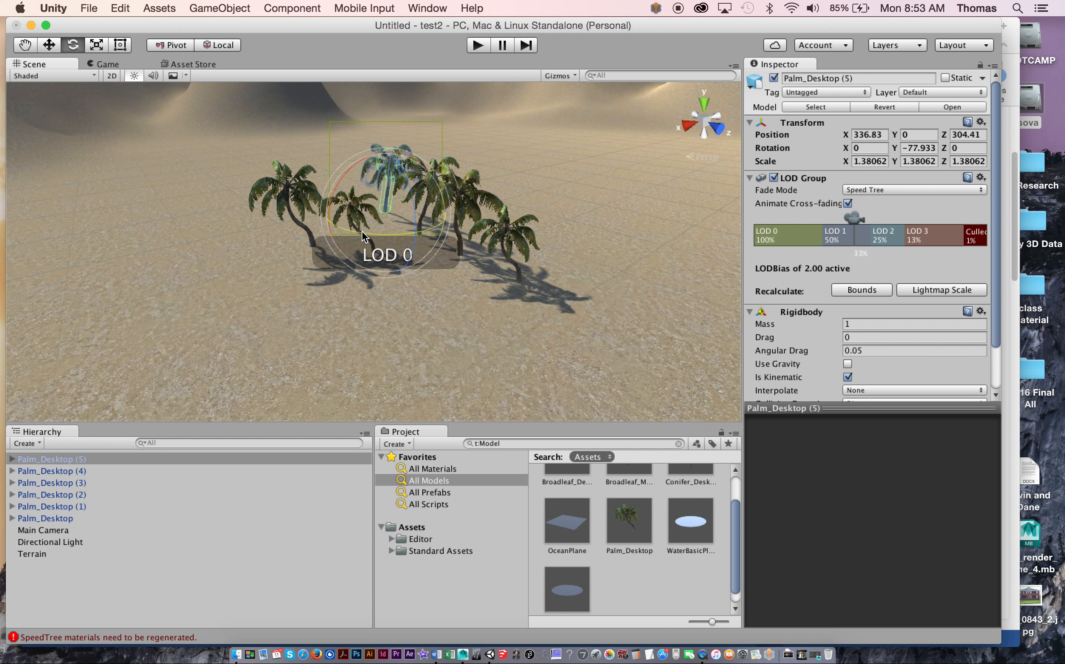
pyautogui.moveTo(363, 237); pyautogui.dragTo(406, 224)
pyautogui.press('w')
pyautogui.keyDown('alt'); pyautogui.moveTo(278, 345); pyautogui.dragTo(351, 267); pyautogui.keyUp('alt')
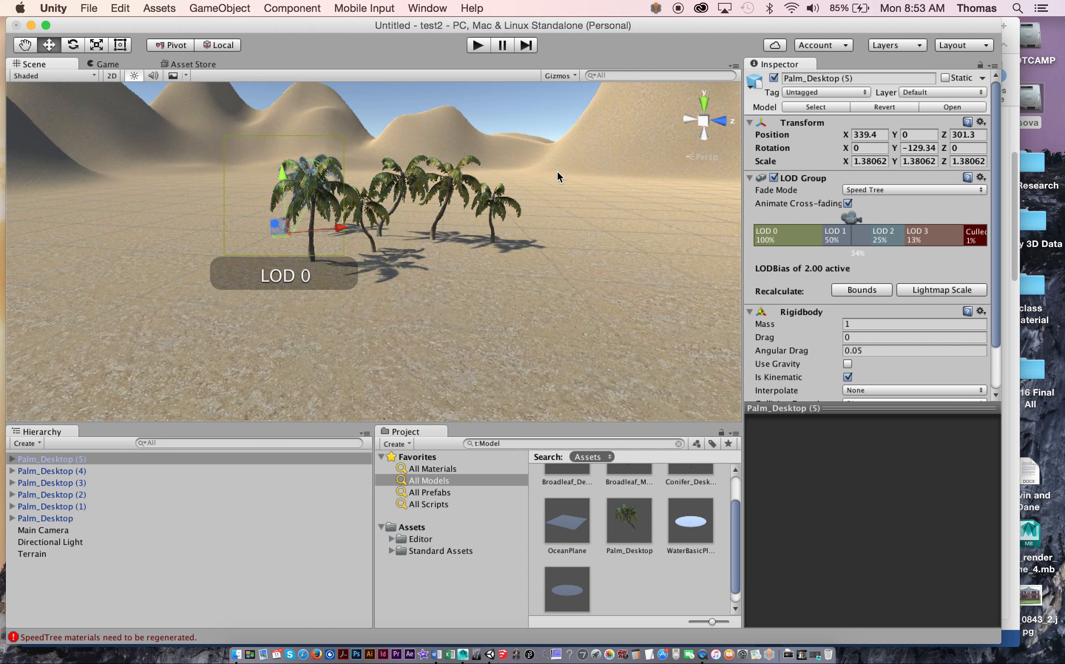
# - Examine the palm group against the mountains from different angles and distances
pyautogui.moveTo(405, 276)
pyautogui.keyDown('alt'); pyautogui.mouseDown()
pyautogui.moveTo(687, 298)
pyautogui.moveTo(521, 383)
pyautogui.moveTo(271, 386)
pyautogui.moveTo(426, 322)
pyautogui.moveTo(500, 314)
pyautogui.mouseUp(); pyautogui.keyUp('alt')
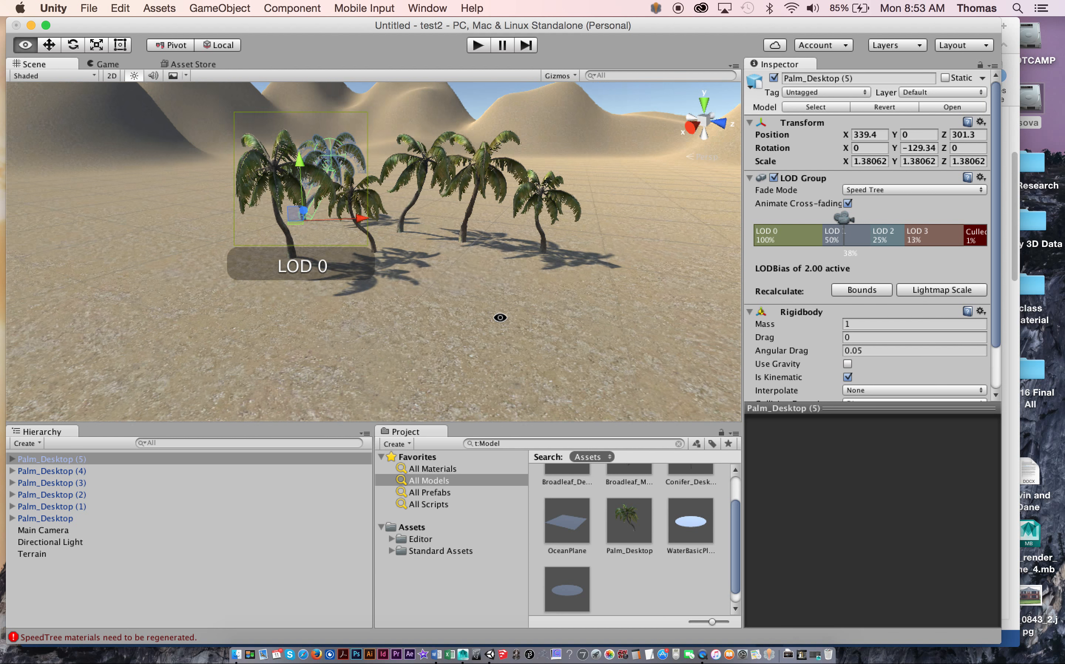
pyautogui.moveTo(499, 314)
pyautogui.keyDown('alt'); pyautogui.mouseDown(button='right')
pyautogui.moveTo(136, 280)
pyautogui.moveTo(153, 292)
pyautogui.moveTo(381, 301)
pyautogui.mouseUp(button='right'); pyautogui.keyUp('alt')
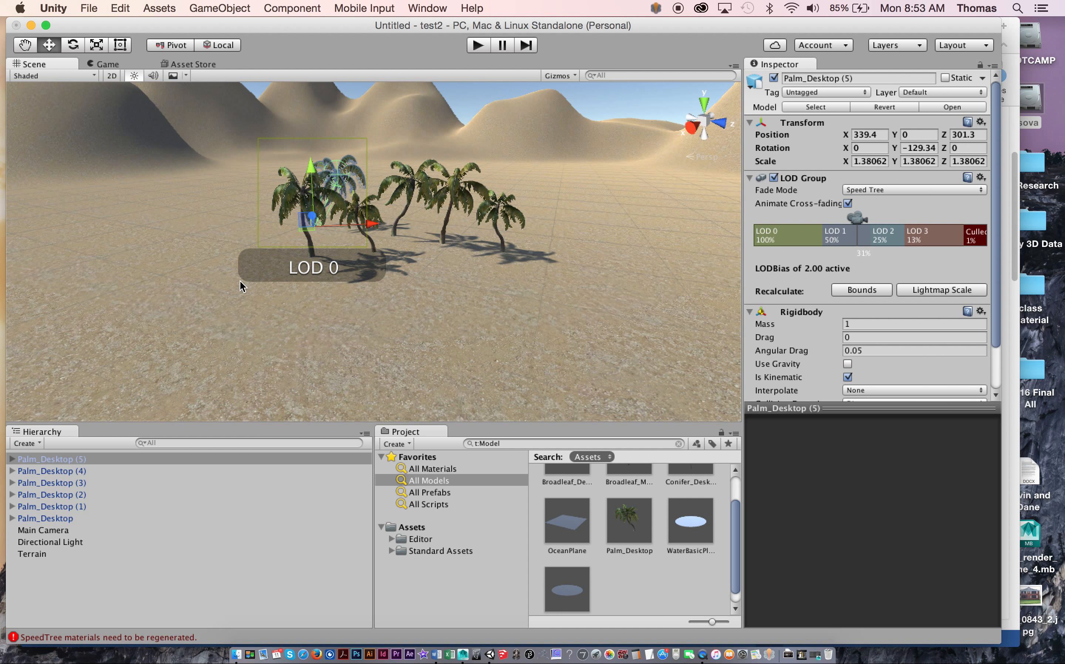
pyautogui.scroll(-10, 569, 211)
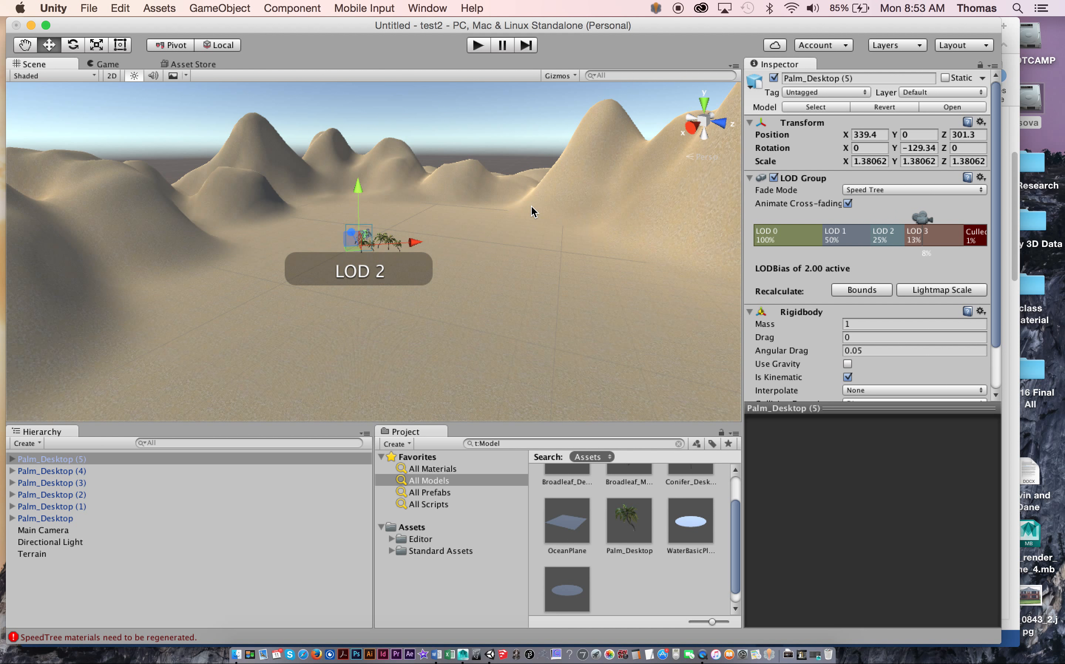
pyautogui.click(502, 119)
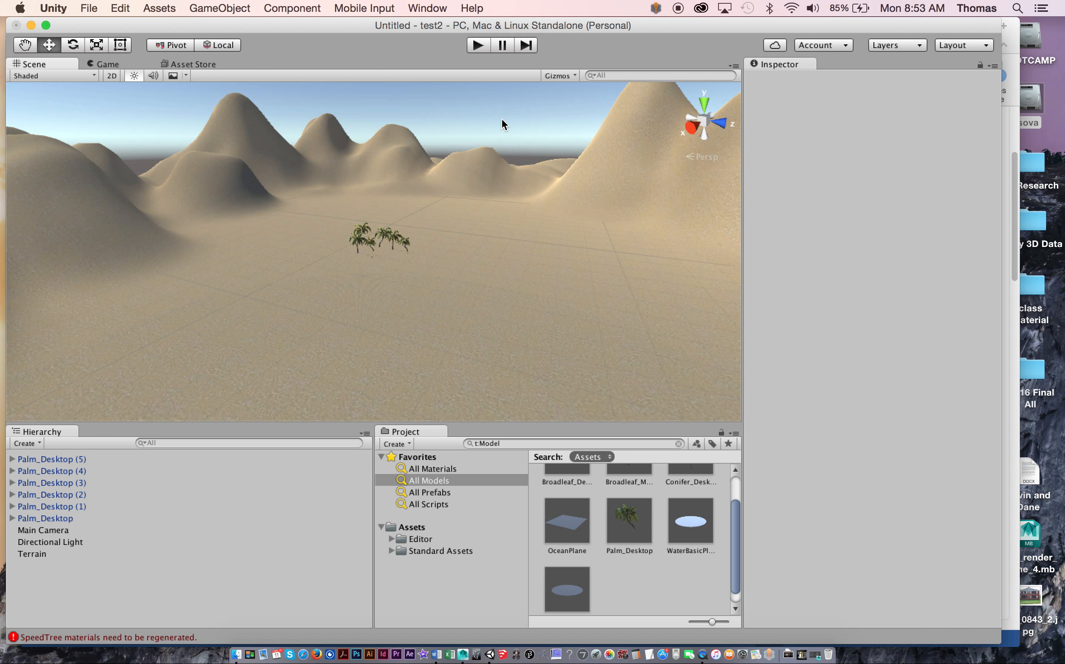
pyautogui.click(402, 247)
pyautogui.scroll(5, 386, 250)
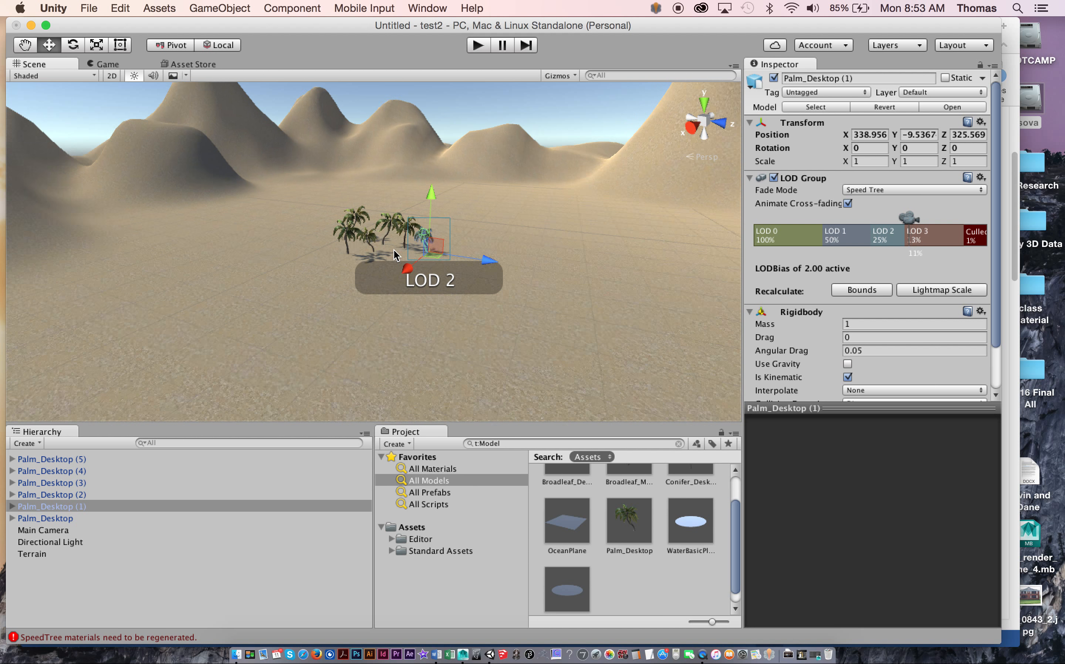
pyautogui.keyDown('alt'); pyautogui.moveTo(484, 284); pyautogui.dragTo(603, 296, button='right'); pyautogui.keyUp('alt')
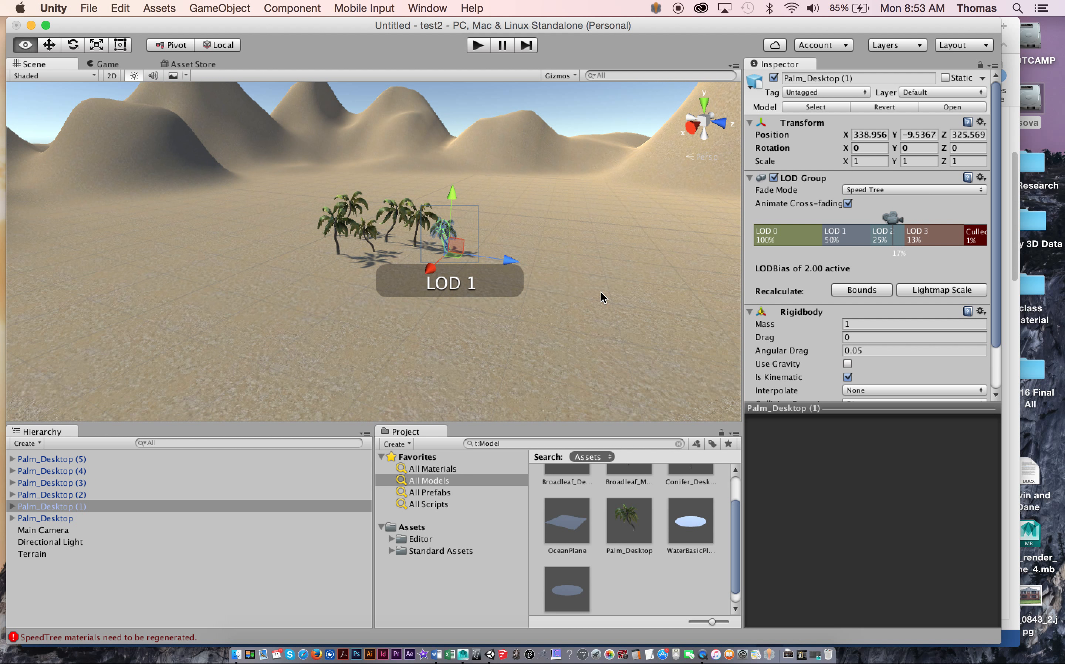
pyautogui.keyDown('alt'); pyautogui.moveTo(232, 282); pyautogui.dragTo(633, 320, button='right'); pyautogui.keyUp('alt')
pyautogui.keyDown('alt'); pyautogui.moveTo(553, 218); pyautogui.dragTo(522, 280); pyautogui.keyUp('alt')
# - Switch to Word to check the Unity Team A feature list, and return to Unity
pyautogui.press('super+Tab')
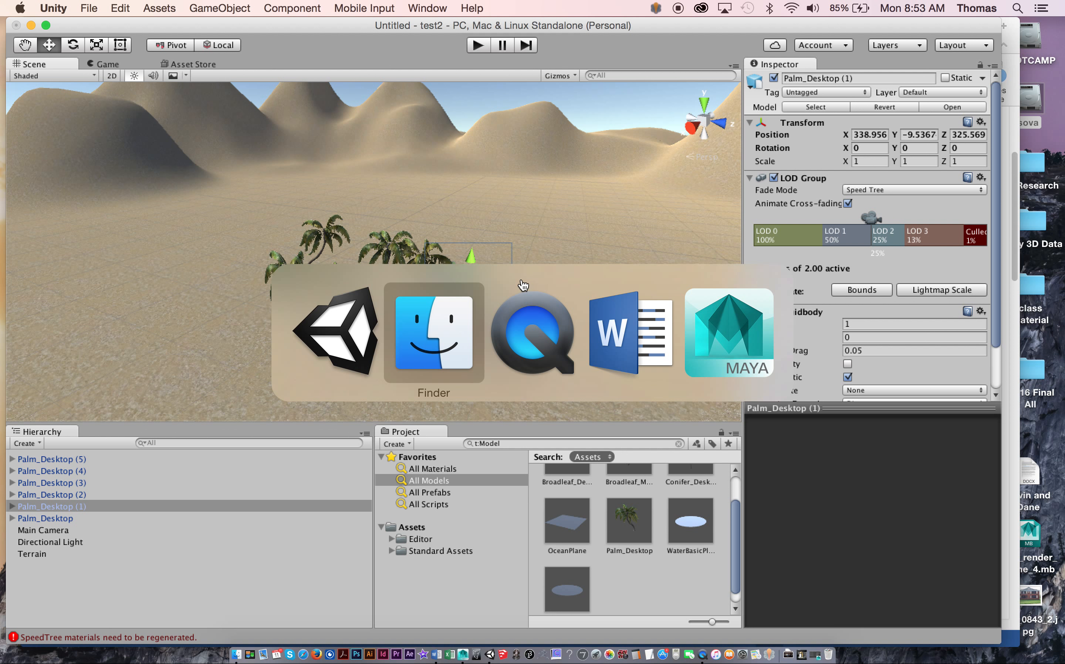
pyautogui.press('super+Tab')
pyautogui.press('super+Tab')
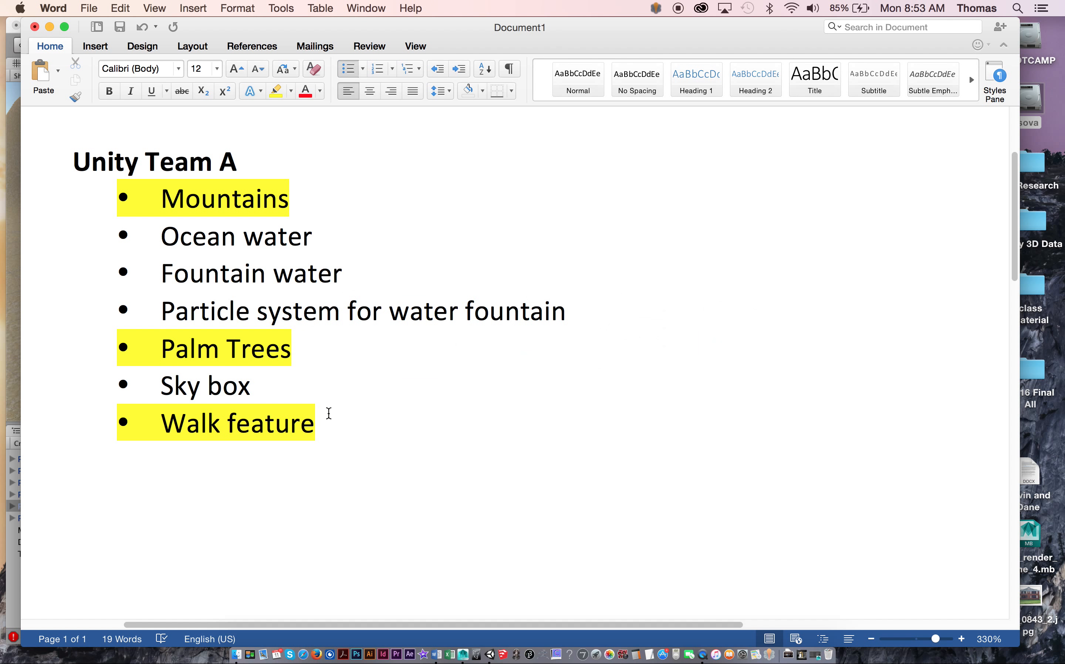
pyautogui.press('super+Tab')
# - Import the complete Characters package with all its listed items into the project
pyautogui.keyDown('alt'); pyautogui.moveTo(306, 332); pyautogui.dragTo(435, 347); pyautogui.keyUp('alt')
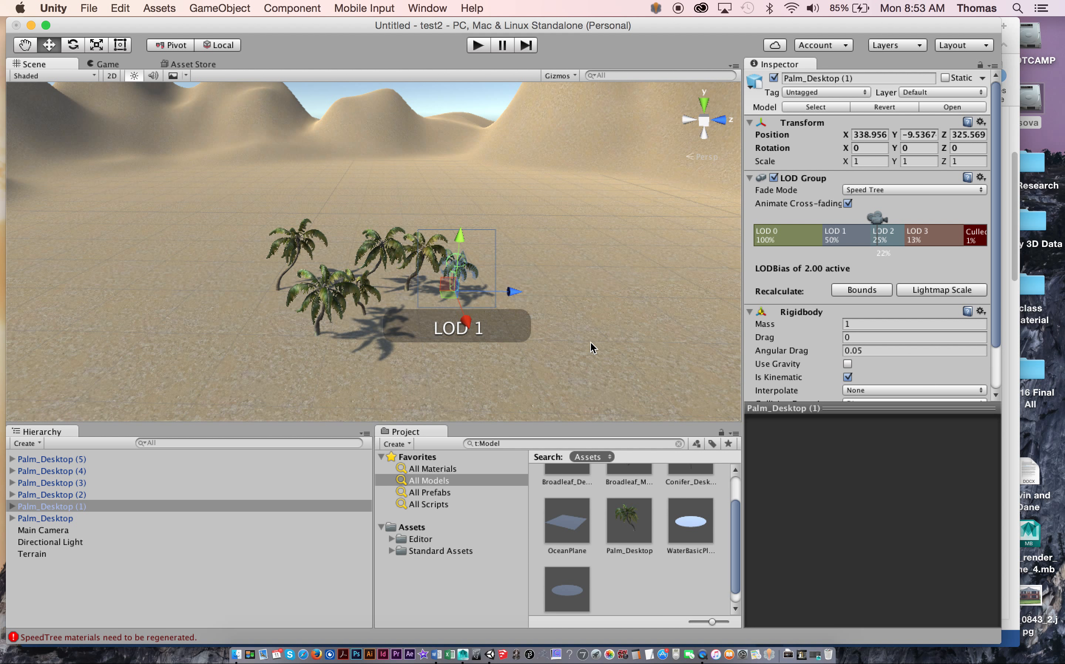
pyautogui.keyDown('alt'); pyautogui.moveTo(626, 334); pyautogui.dragTo(539, 297, button='right'); pyautogui.keyUp('alt')
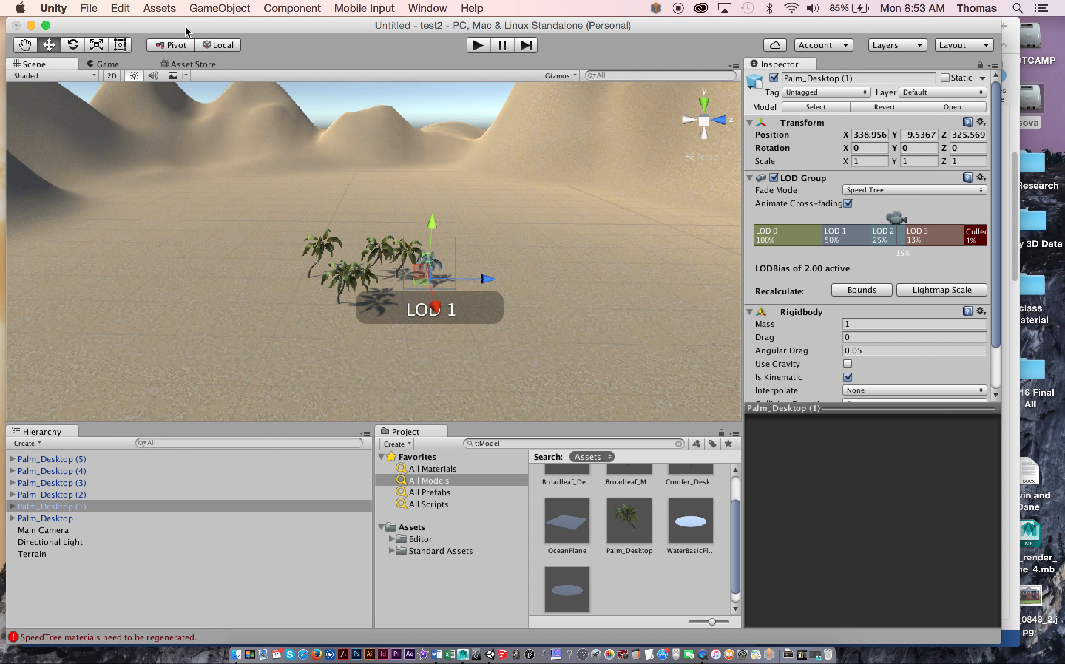
pyautogui.click(159, 7)
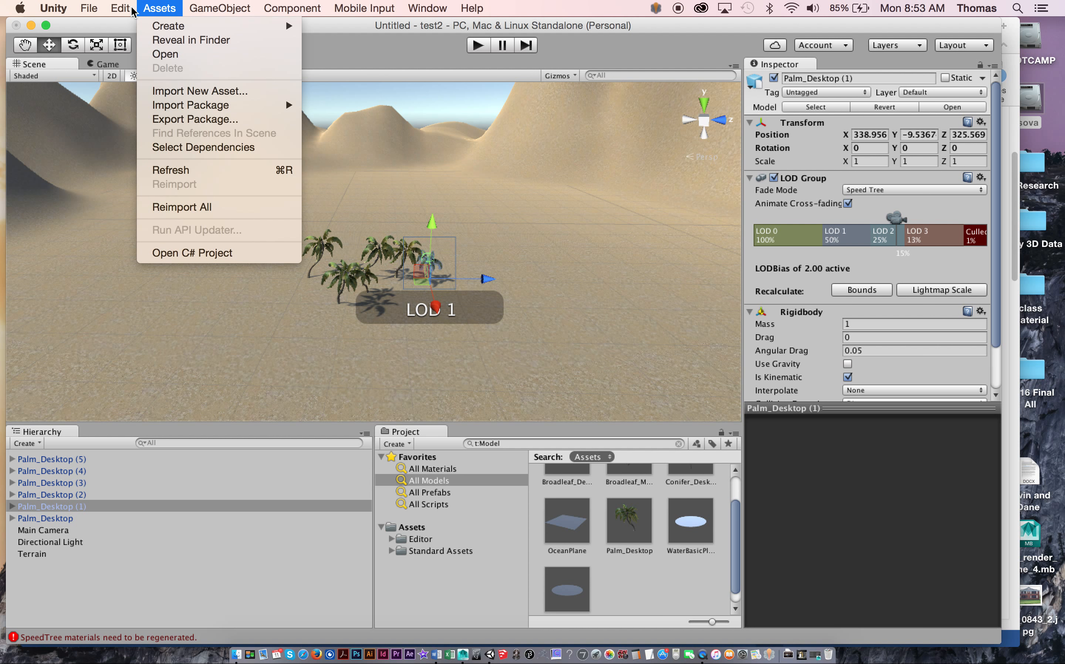
pyautogui.moveTo(120, 11)
pyautogui.moveTo(197, 104)
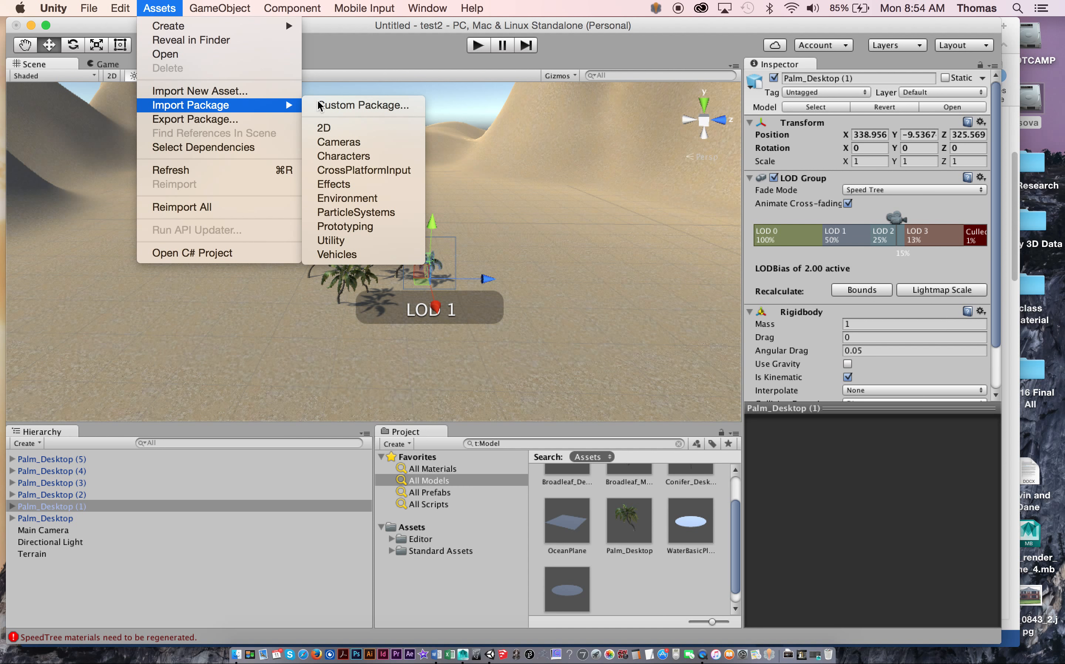
pyautogui.click(383, 158)
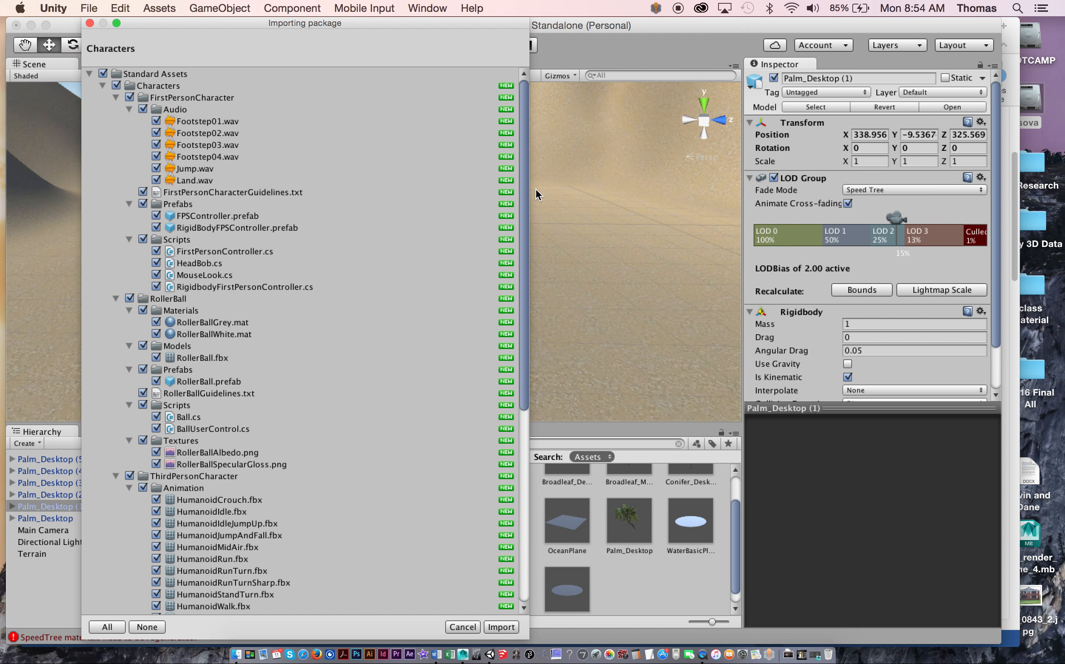
pyautogui.moveTo(520, 188); pyautogui.dragTo(546, 457)
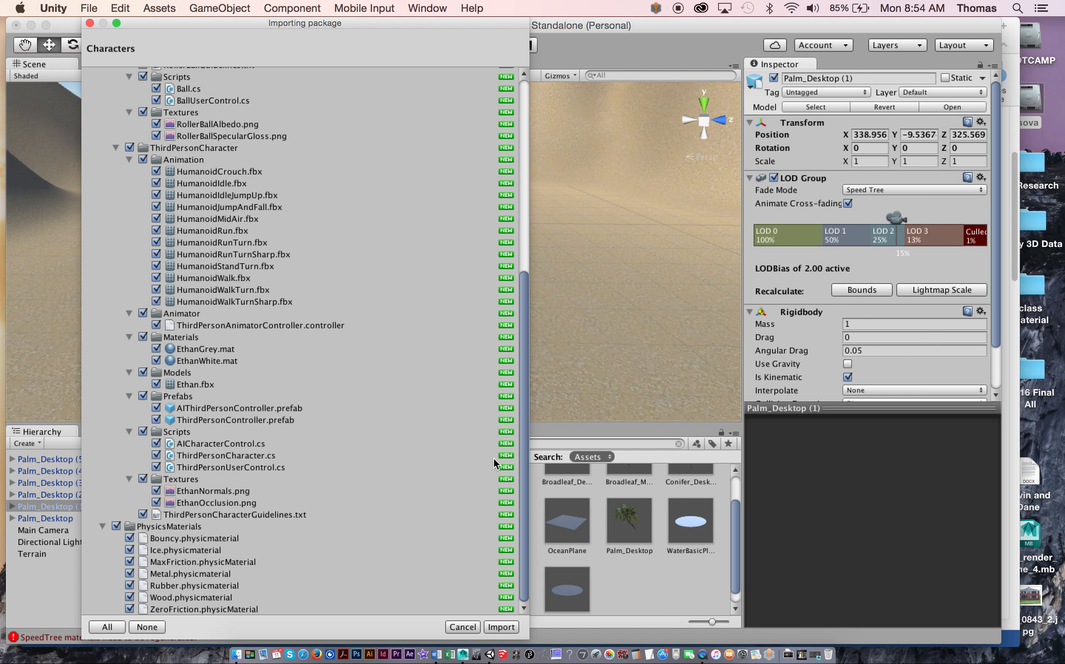
pyautogui.click(501, 627)
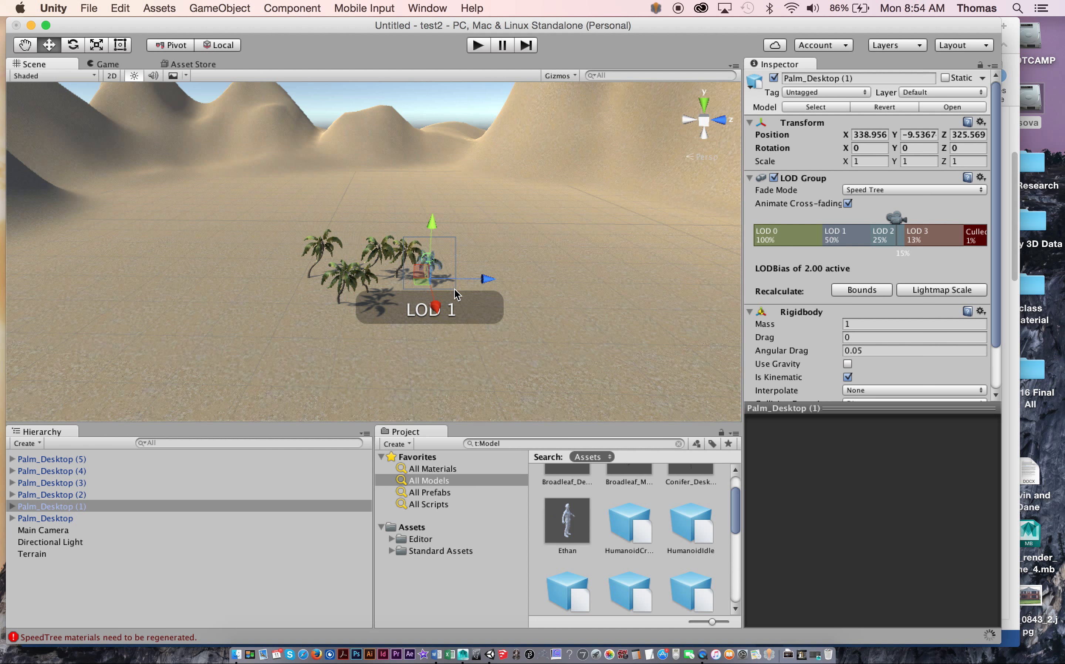
# - Inspect the AIThirdPersonController and FPSController assets among all of the project's prefabs
pyautogui.click(439, 493)
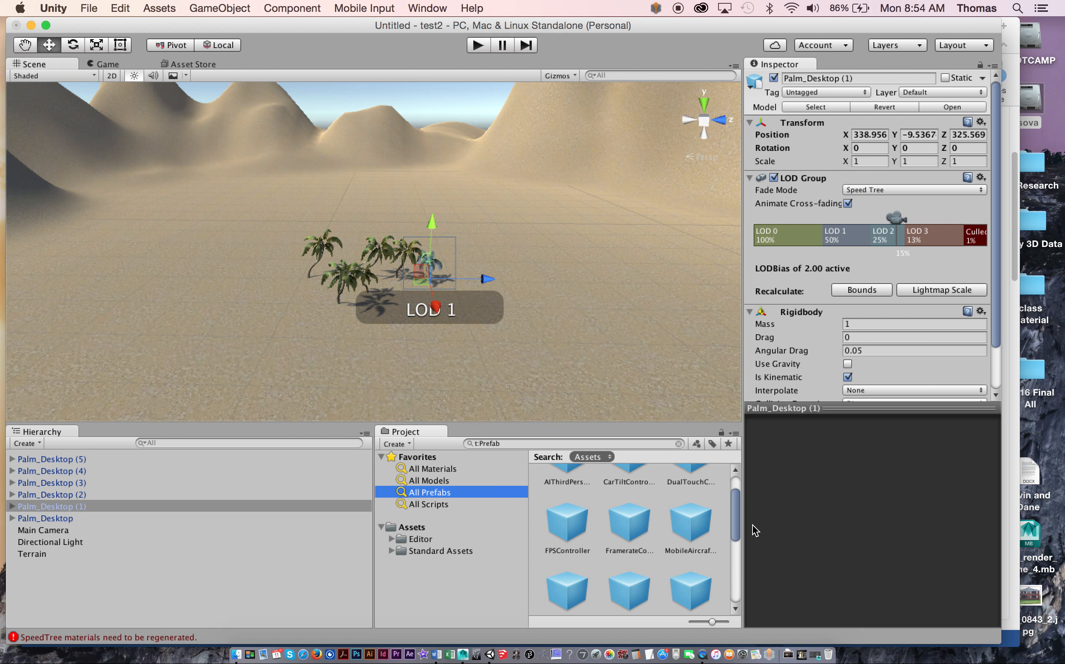
pyautogui.moveTo(738, 531); pyautogui.dragTo(735, 497)
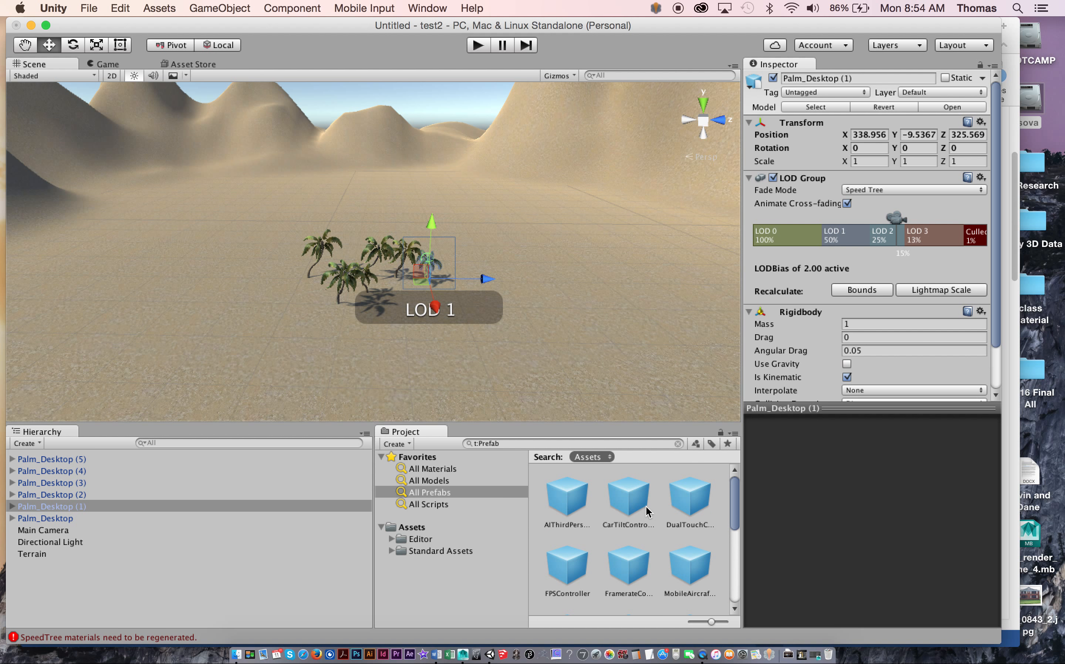
pyautogui.click(568, 508)
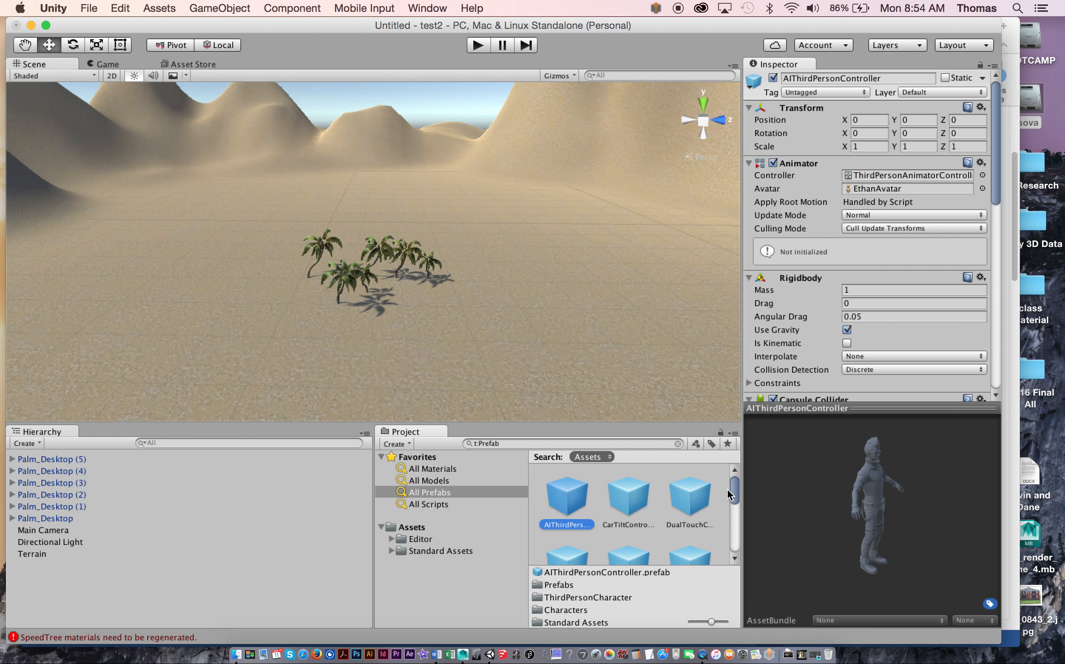
pyautogui.scroll(-3, 729, 494)
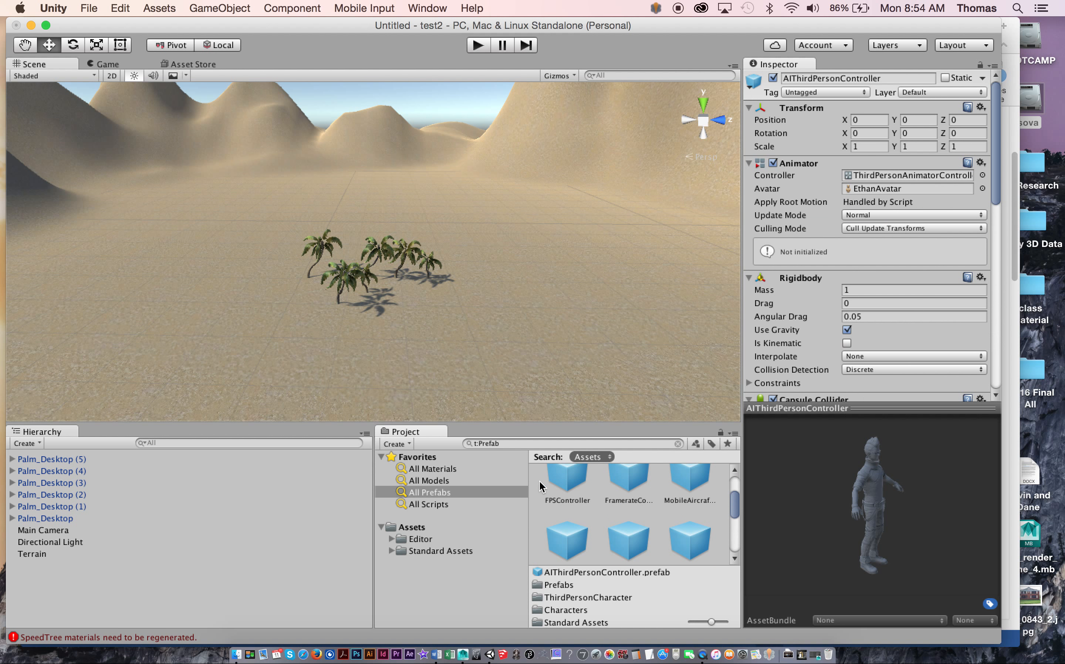
pyautogui.click(559, 480)
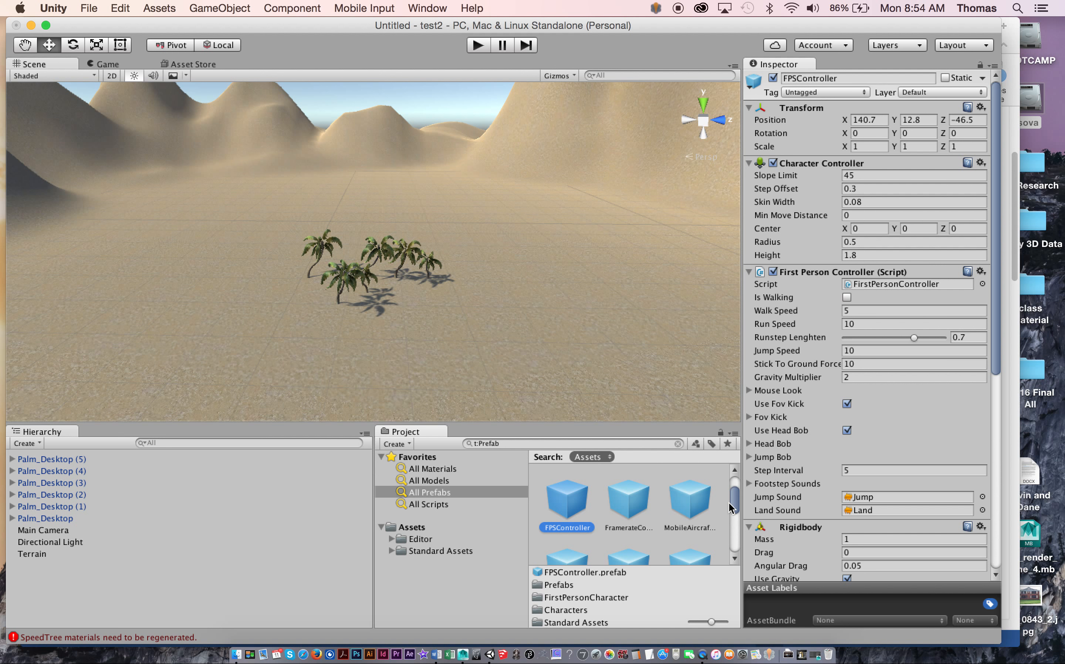
pyautogui.moveTo(739, 522); pyautogui.dragTo(735, 526)
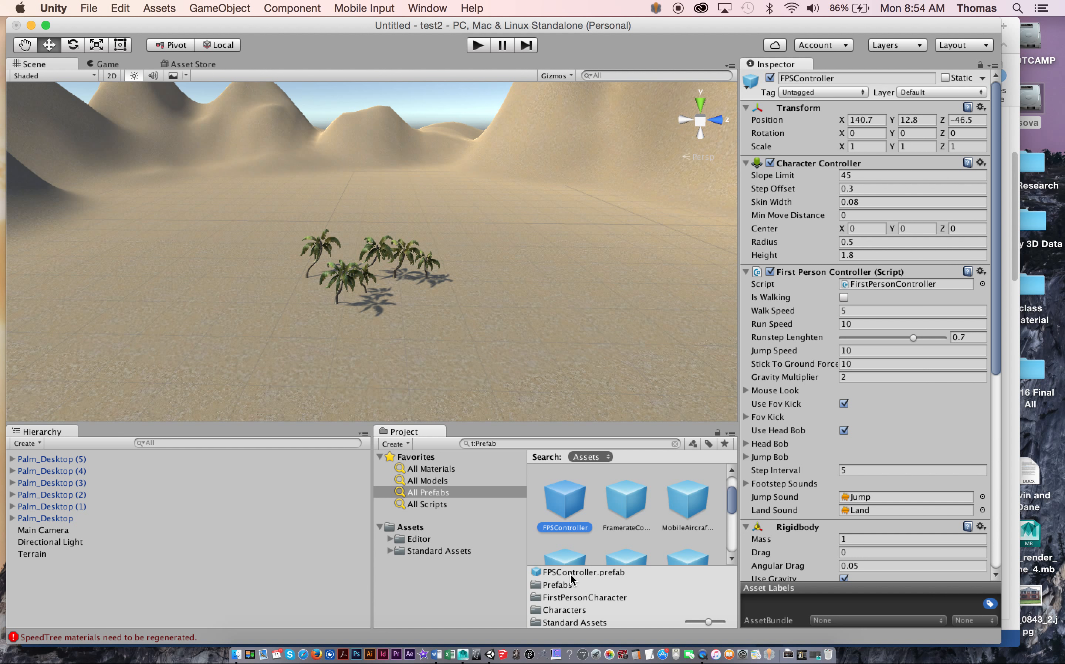
# - Open the Prefabs folder of FirstPersonCharacter, inside the Characters folder of Standard Assets
pyautogui.click(437, 552)
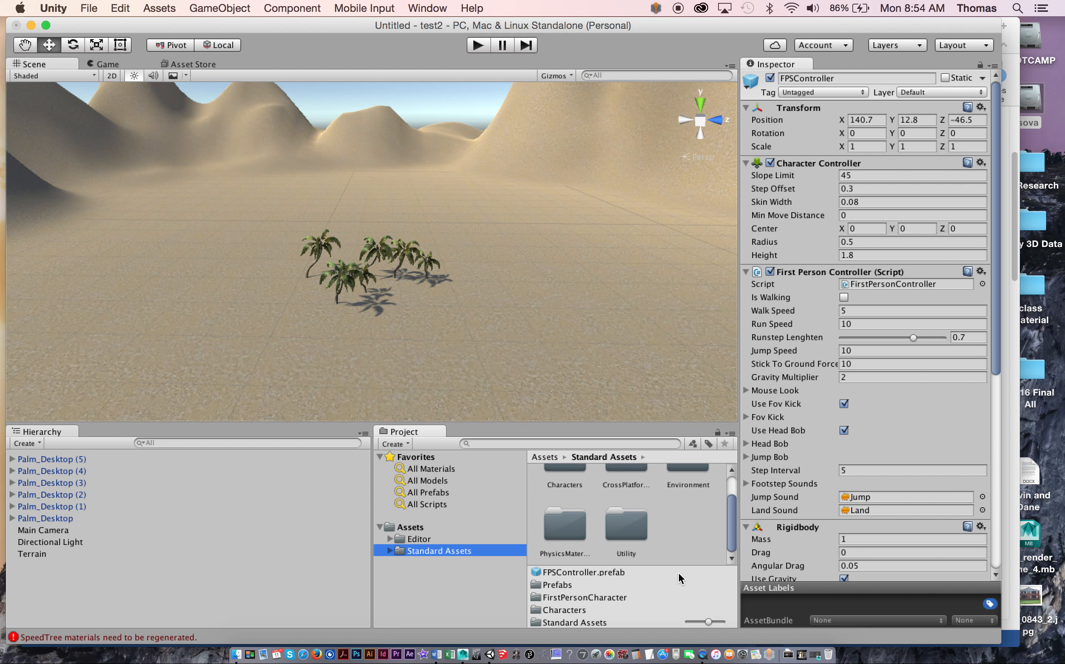
pyautogui.click(672, 544)
pyautogui.click(440, 552)
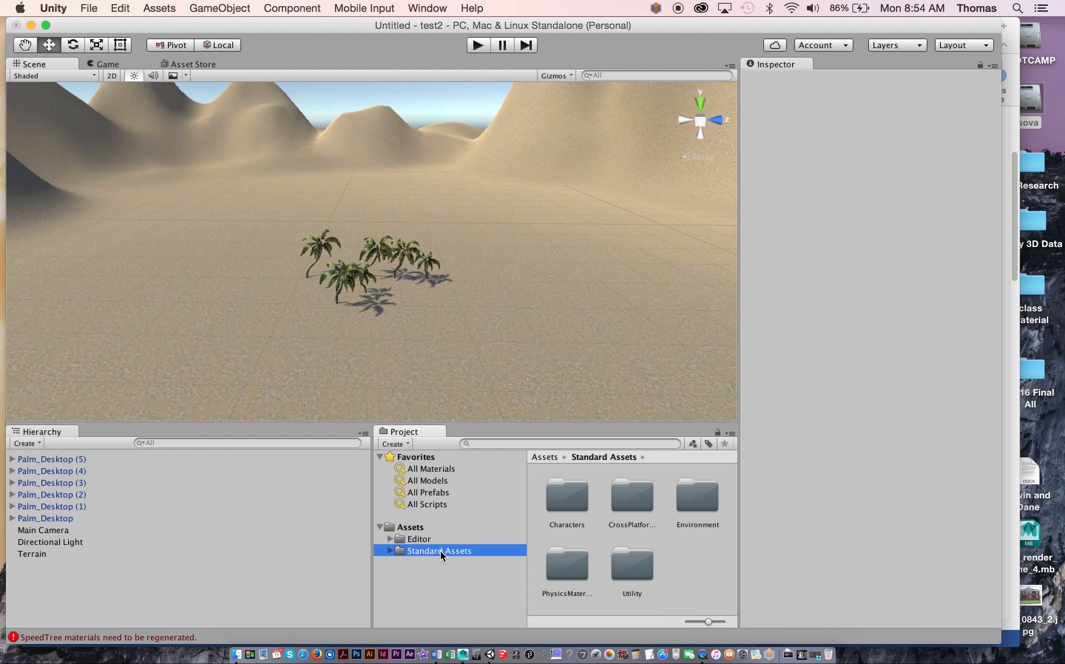
pyautogui.doubleClick(566, 498)
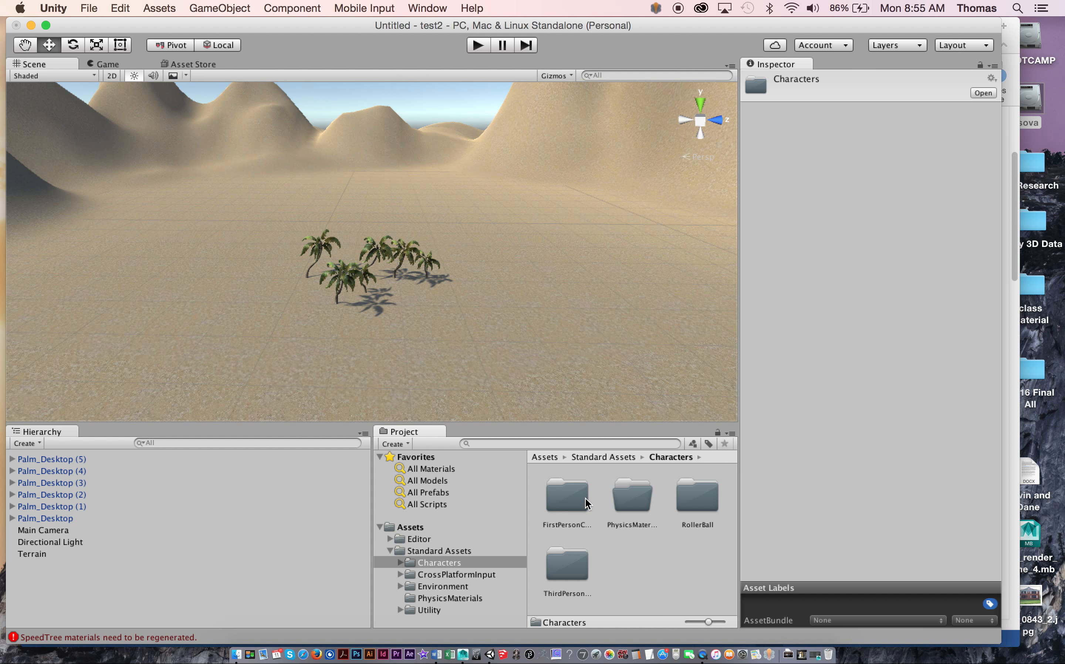
pyautogui.doubleClick(562, 505)
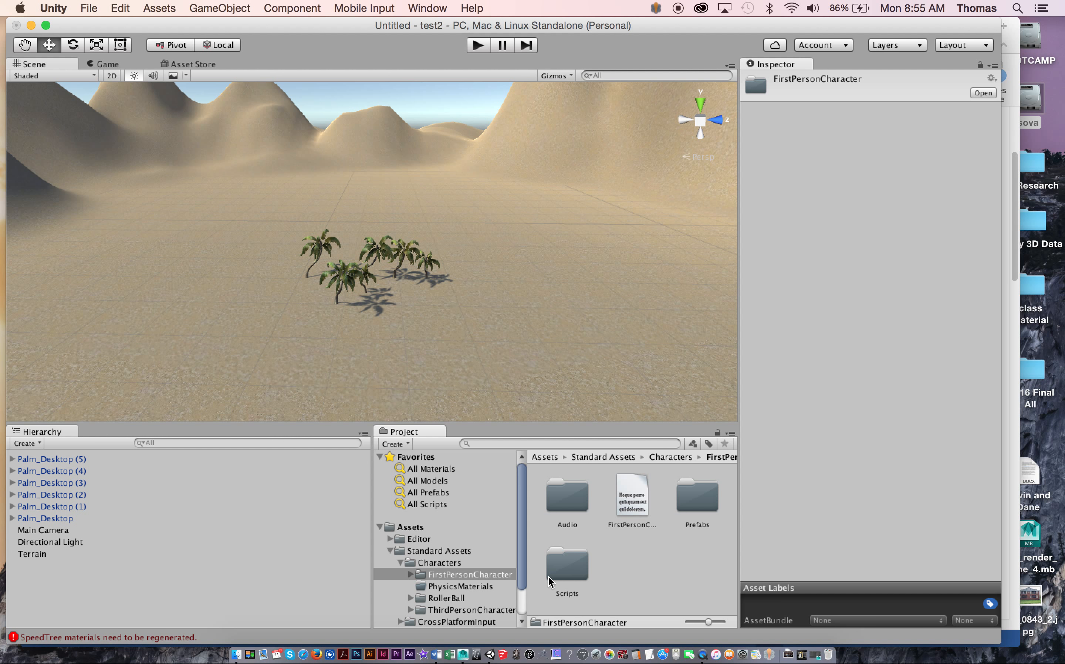
pyautogui.click(479, 590)
pyautogui.click(435, 564)
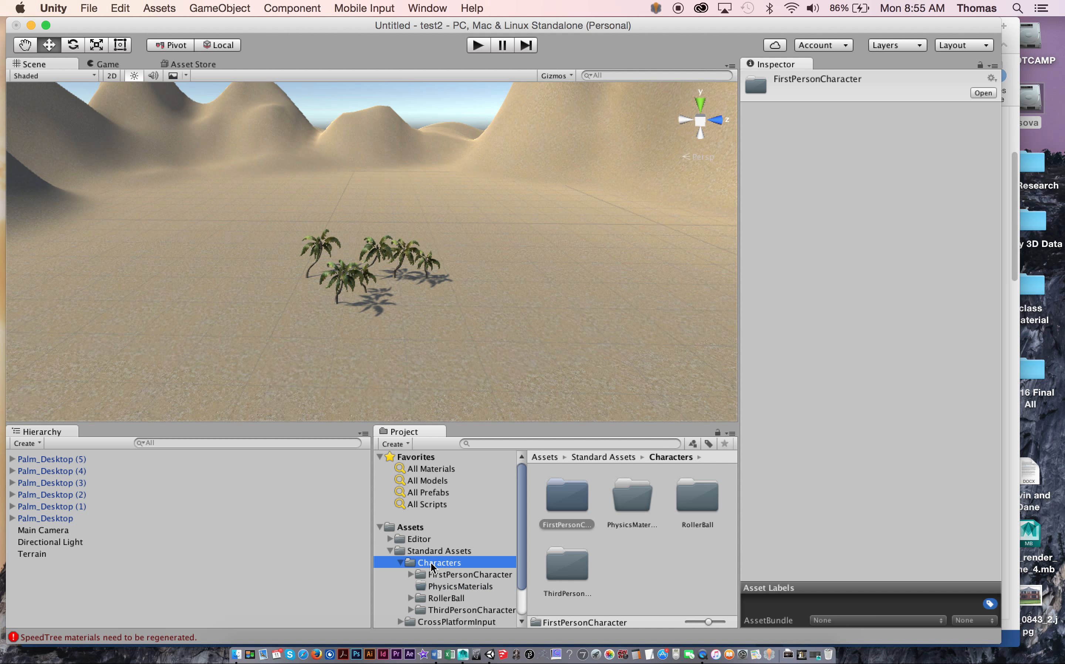
pyautogui.doubleClick(569, 503)
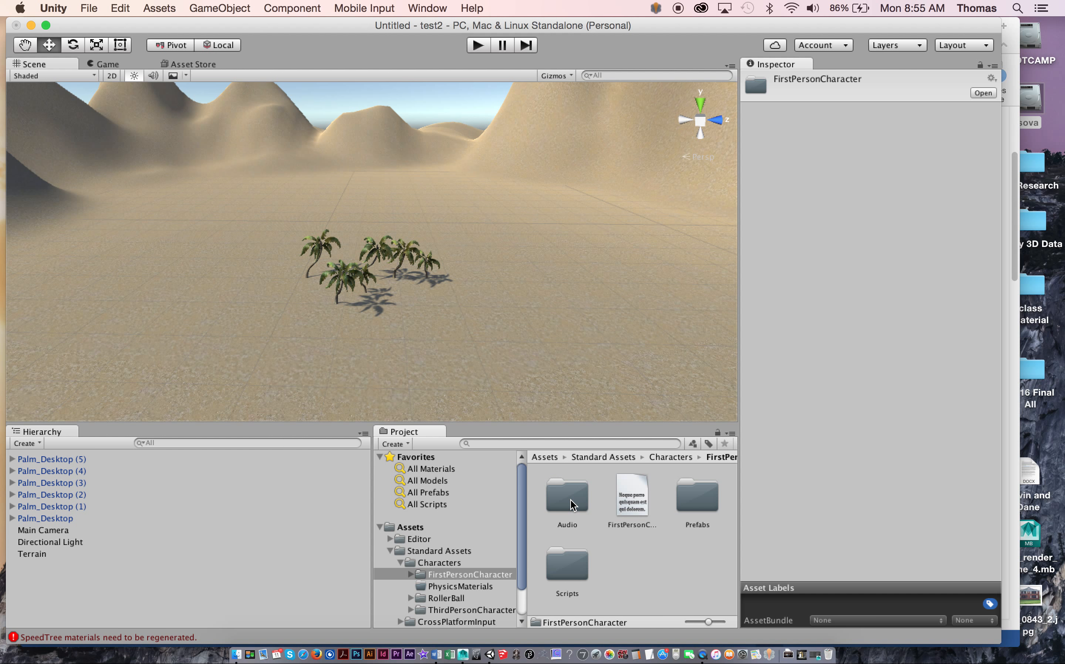
pyautogui.doubleClick(699, 497)
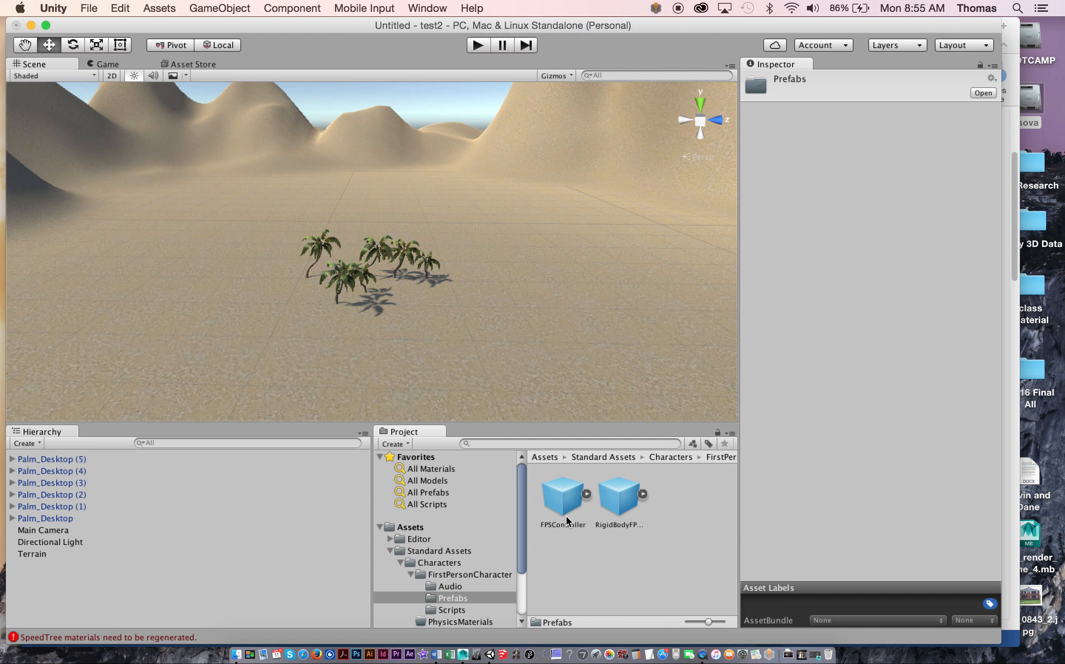
# - Place the FPSController prefab on the sand beside the palm group at about X 341.2, Y 0, Z 329.9
pyautogui.click(564, 503)
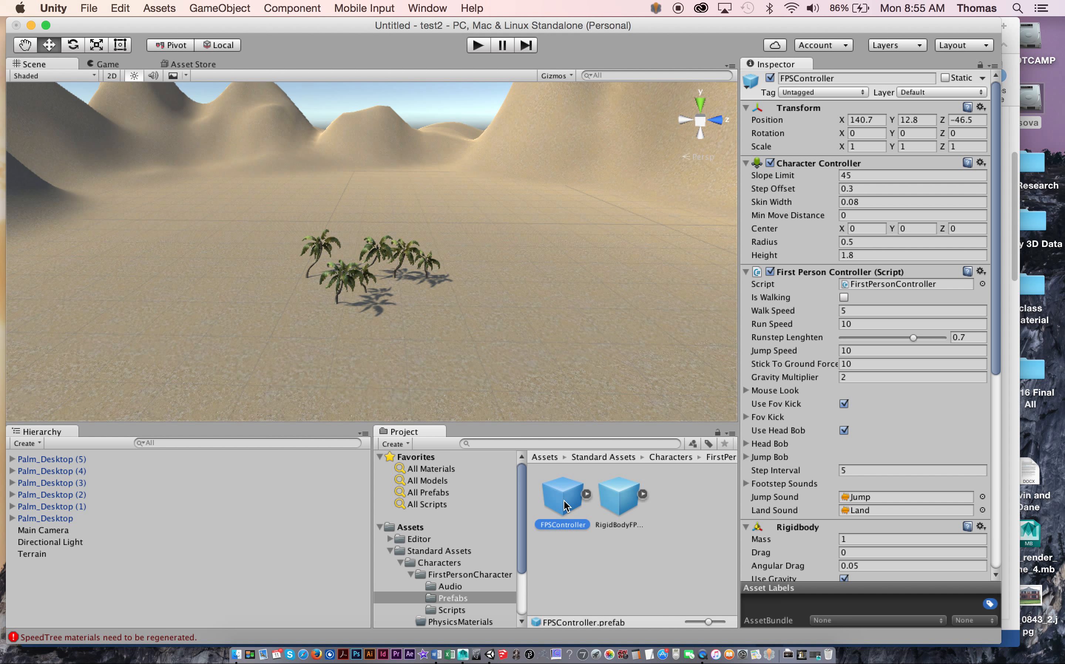
pyautogui.moveTo(571, 505); pyautogui.dragTo(539, 423)
pyautogui.moveTo(455, 294); pyautogui.dragTo(448, 283)
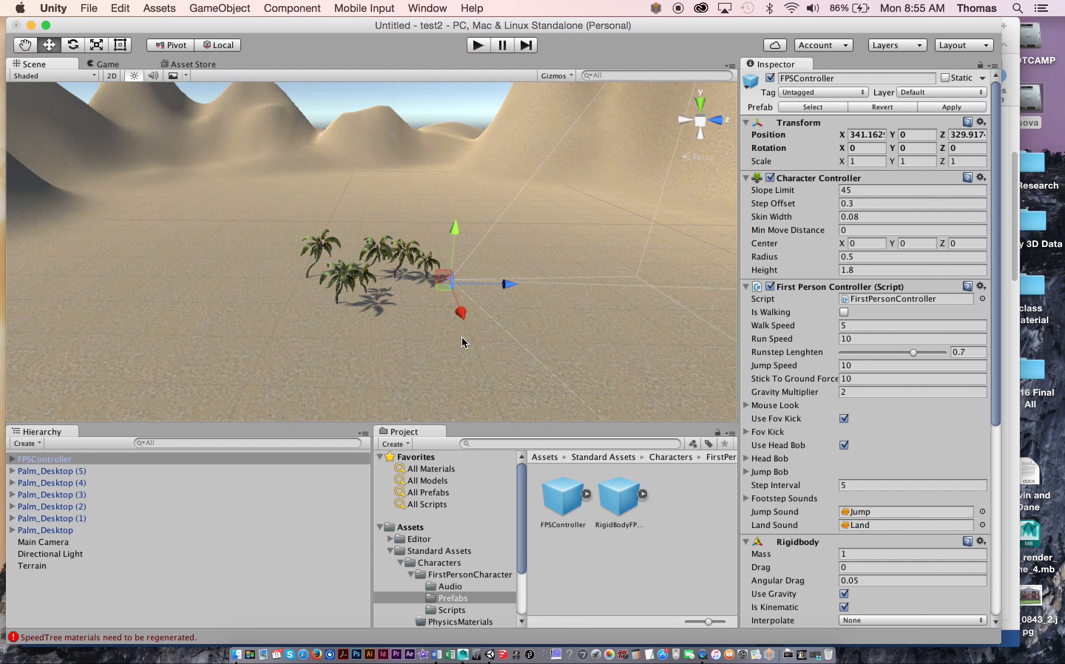
# - Raise the FPSController above the terrain to about Y 1.04
pyautogui.press('f')
pyautogui.keyDown('alt'); pyautogui.moveTo(472, 326); pyautogui.dragTo(156, 283, button='right'); pyautogui.keyUp('alt')
pyautogui.keyDown('alt'); pyautogui.moveTo(577, 279); pyautogui.dragTo(309, 266, button='right'); pyautogui.keyUp('alt')
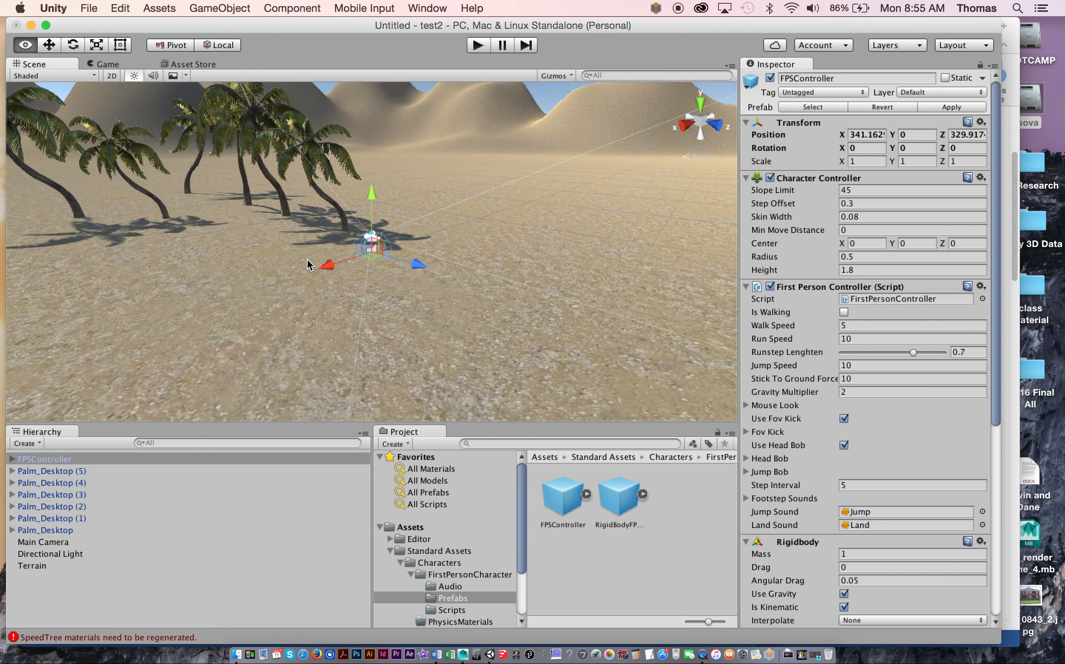
pyautogui.keyDown('alt'); pyautogui.moveTo(310, 267); pyautogui.dragTo(539, 260); pyautogui.keyUp('alt')
pyautogui.keyDown('alt'); pyautogui.moveTo(154, 283); pyautogui.dragTo(766, 279, button='right'); pyautogui.keyUp('alt')
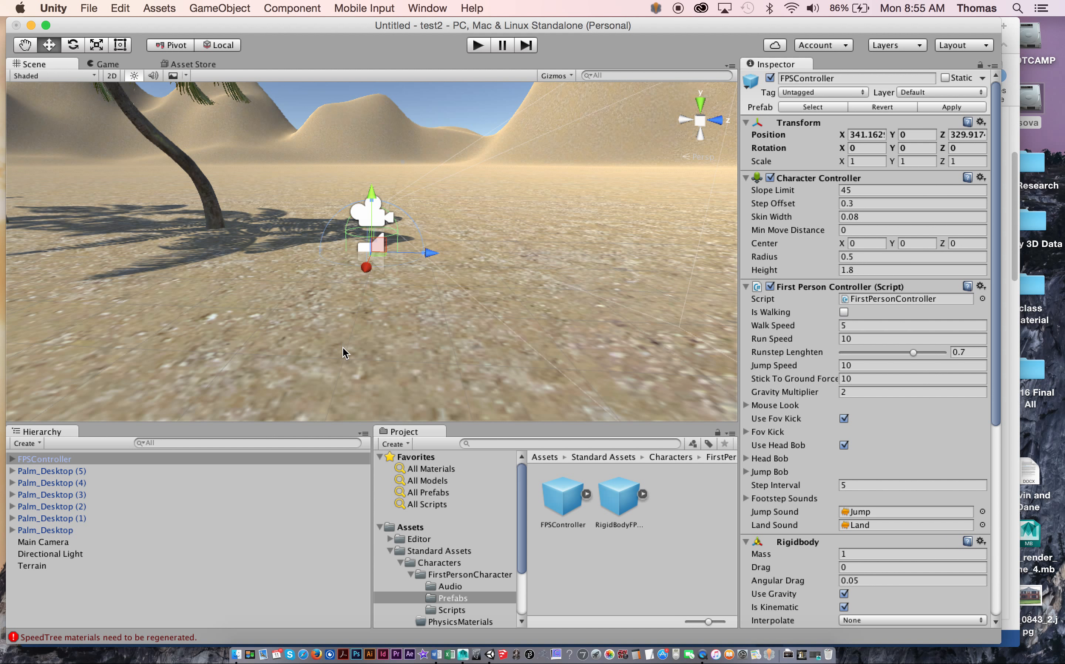
pyautogui.moveTo(375, 196); pyautogui.dragTo(373, 141)
# - Rotate the FPSController to about -150 degrees around Y
pyautogui.keyDown('alt'); pyautogui.moveTo(403, 296); pyautogui.dragTo(340, 365); pyautogui.keyUp('alt')
pyautogui.keyDown('alt'); pyautogui.moveTo(459, 301); pyautogui.dragTo(28, 273, button='right'); pyautogui.keyUp('alt')
pyautogui.press('e')
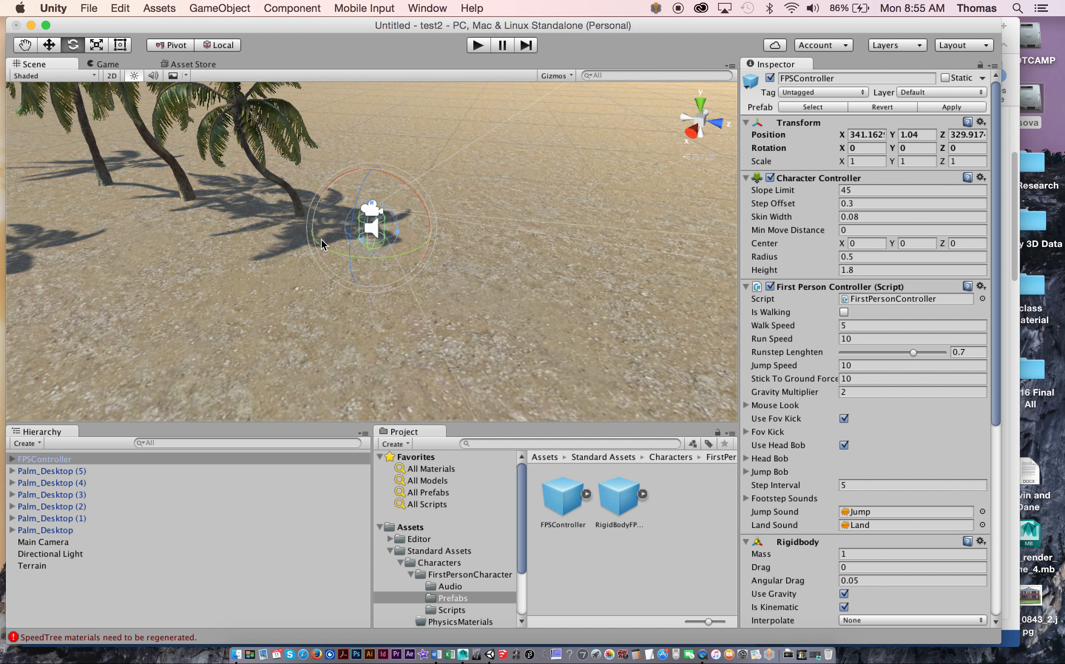
pyautogui.moveTo(325, 243); pyautogui.dragTo(567, 213)
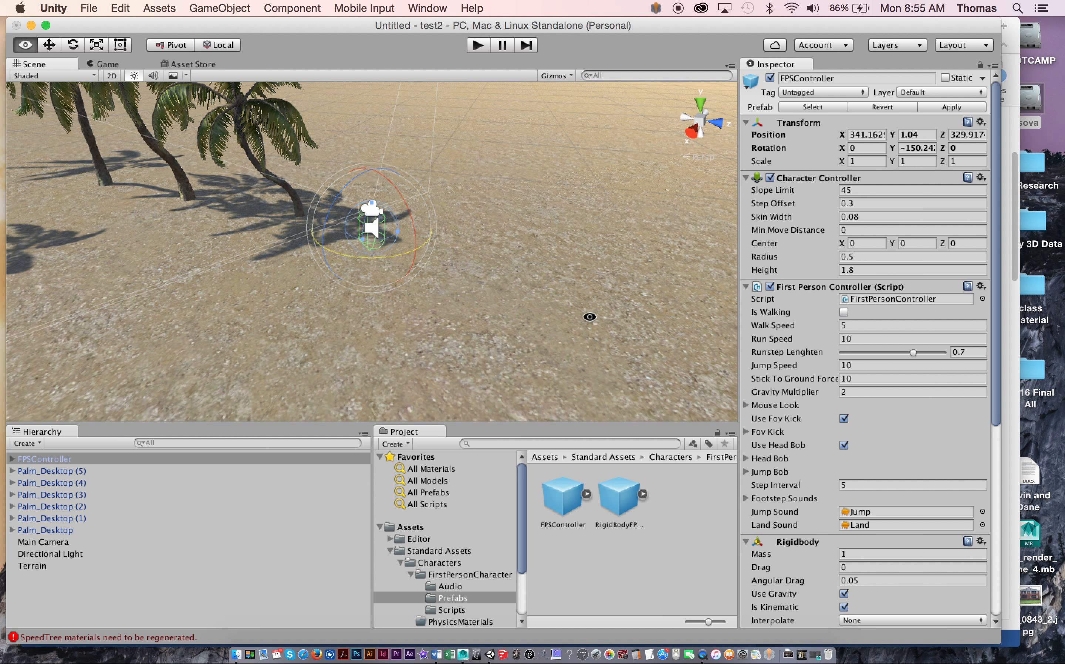
# - Run the scene in play mode and walk the first-person character forward among the palm trees
pyautogui.keyDown('alt'); pyautogui.moveTo(587, 314); pyautogui.dragTo(277, 213); pyautogui.keyUp('alt')
pyautogui.moveTo(325, 213); pyautogui.dragTo(417, 301, button='middle')
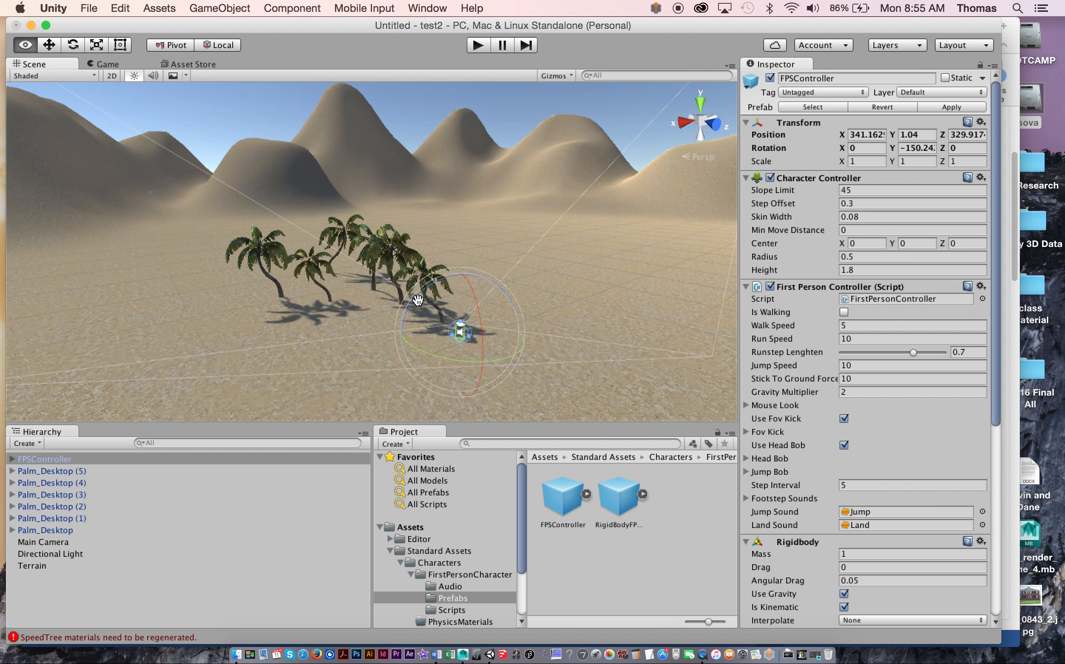
pyautogui.scroll(3, 213, 250)
pyautogui.click(476, 45)
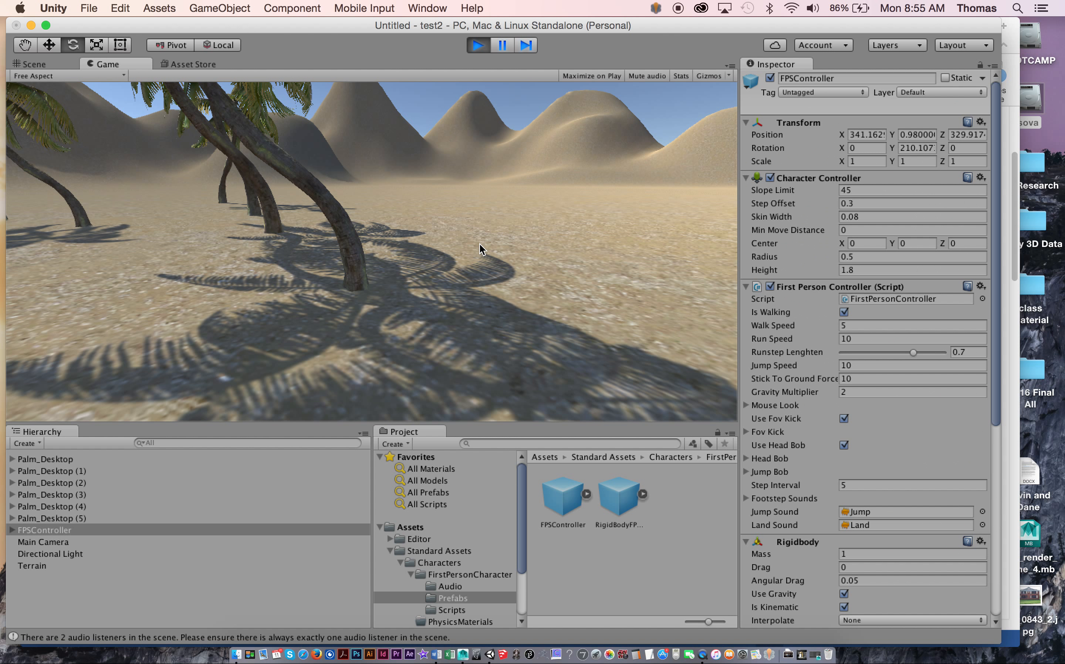
pyautogui.press('w')
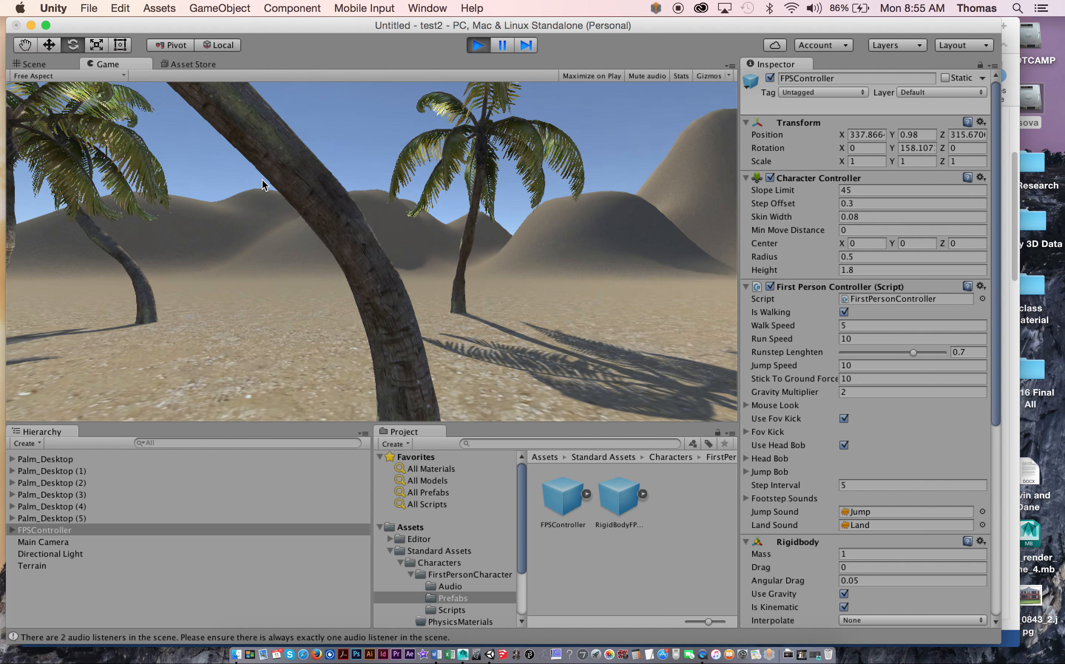
pyautogui.press('w')
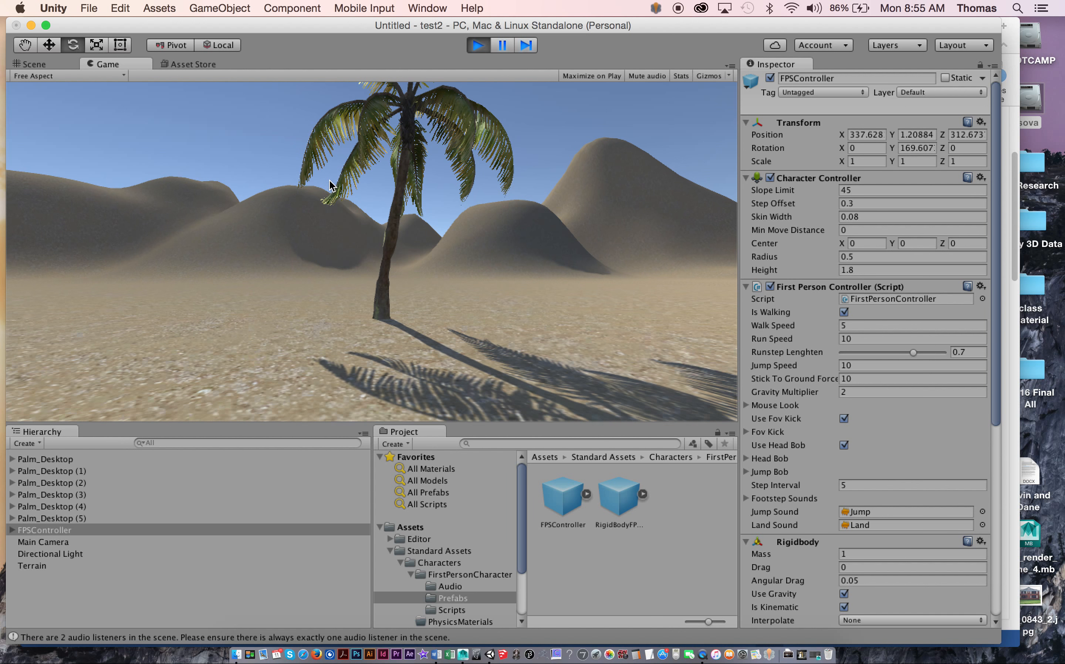
pyautogui.press('w')
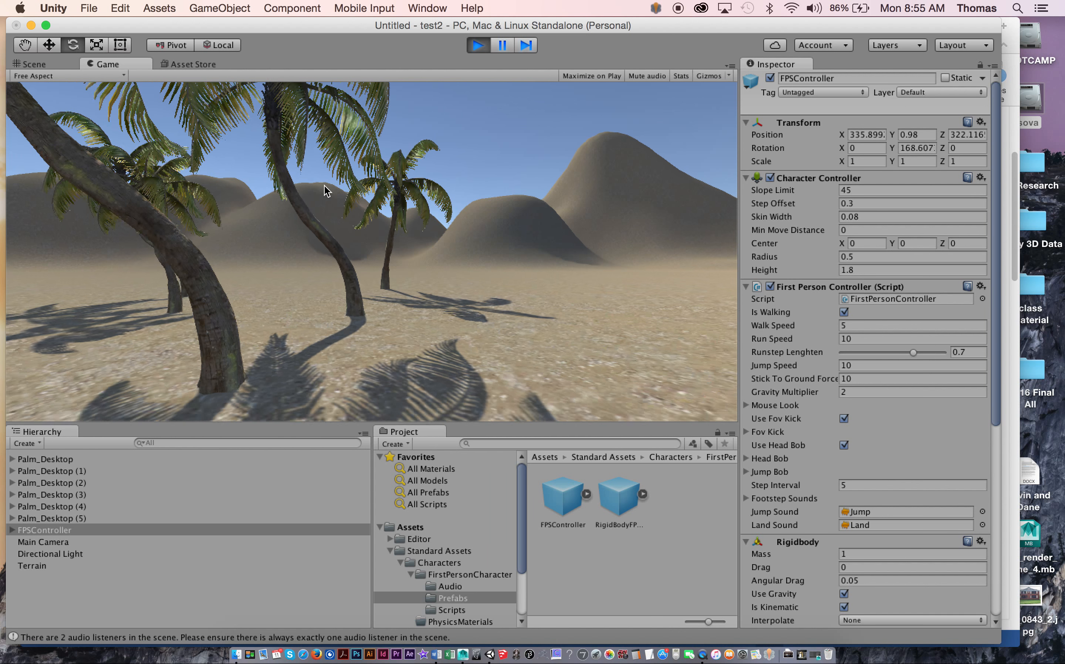